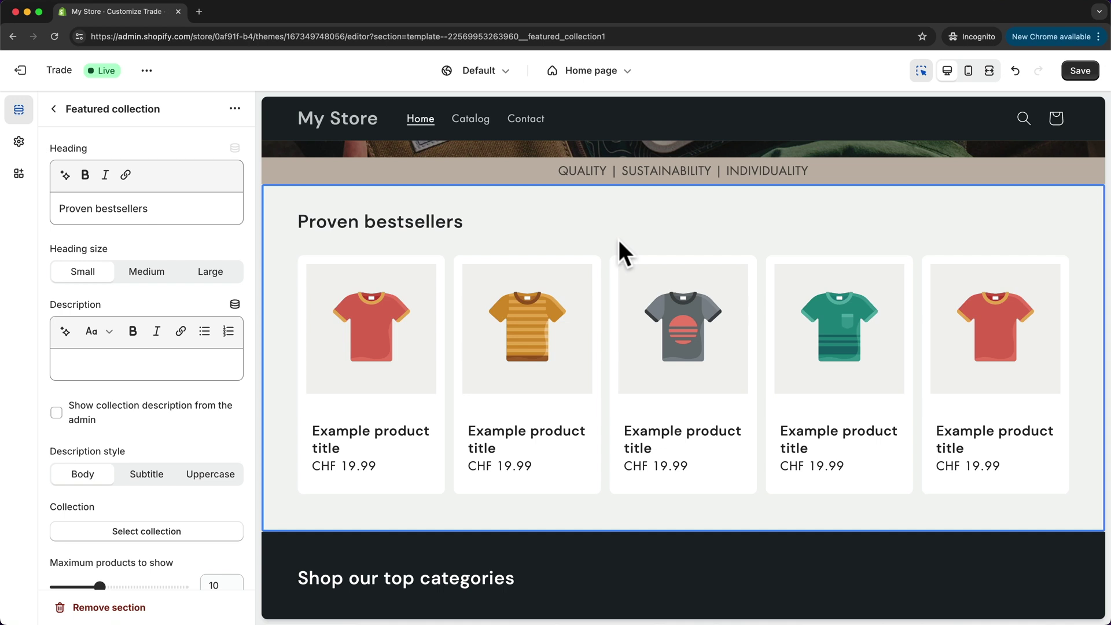
Step: Save the theme changes and open the store admin's Themes page in a separate tab placed before the theme editor
{"action": "left_click", "coordinate": [1080, 72]}
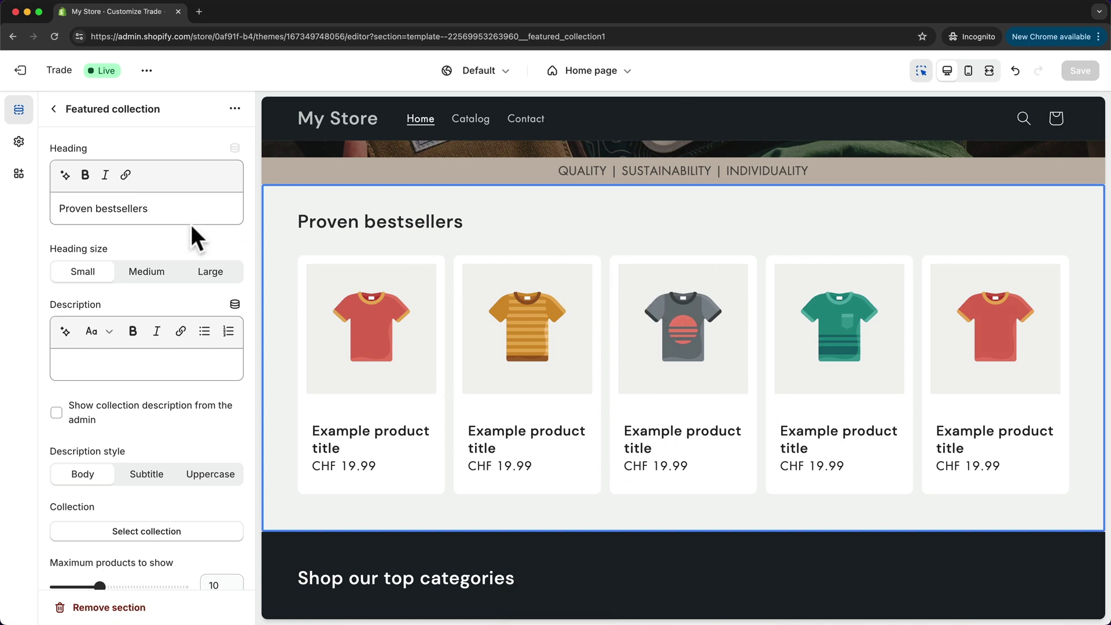
{"action": "right_click", "coordinate": [26, 68]}
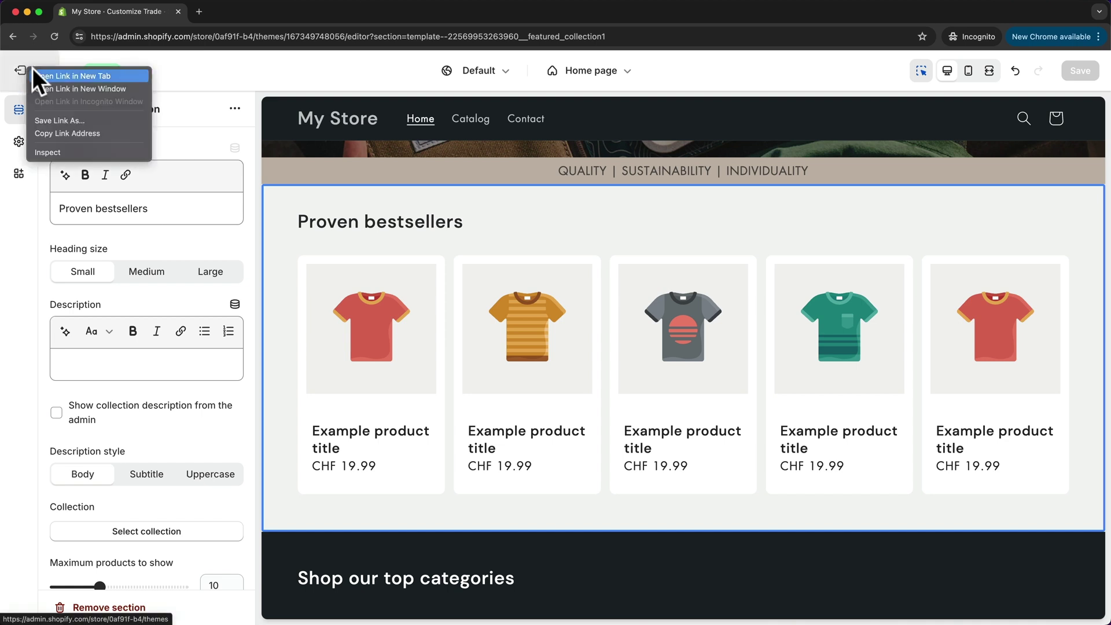
{"action": "left_click", "coordinate": [57, 74]}
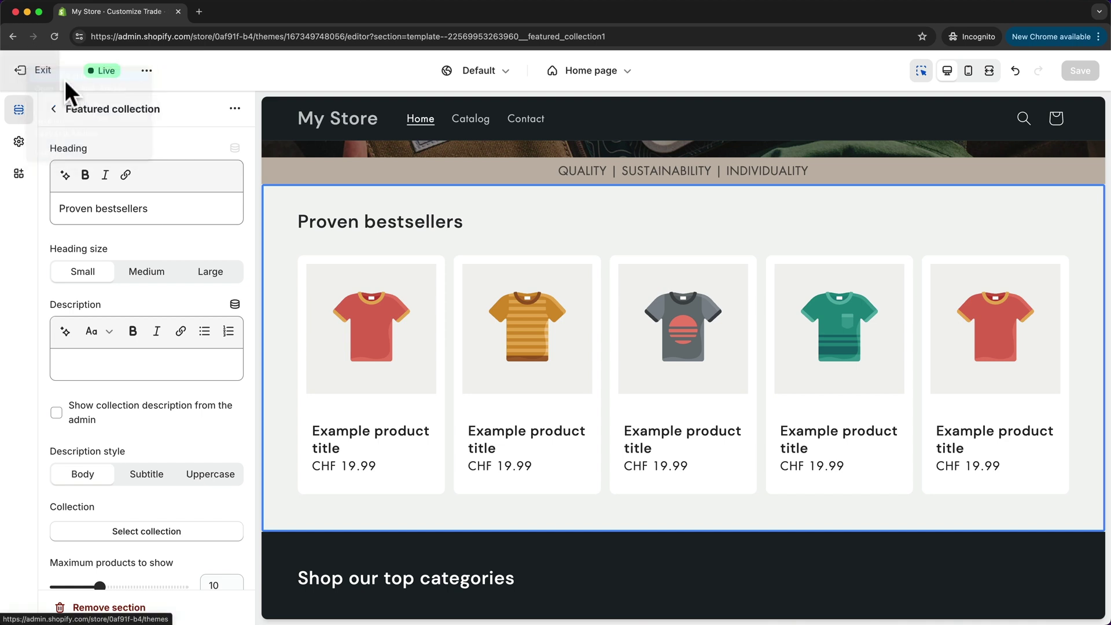
{"action": "left_click_drag", "start_coordinate": [266, 10], "coordinate": [117, 19]}
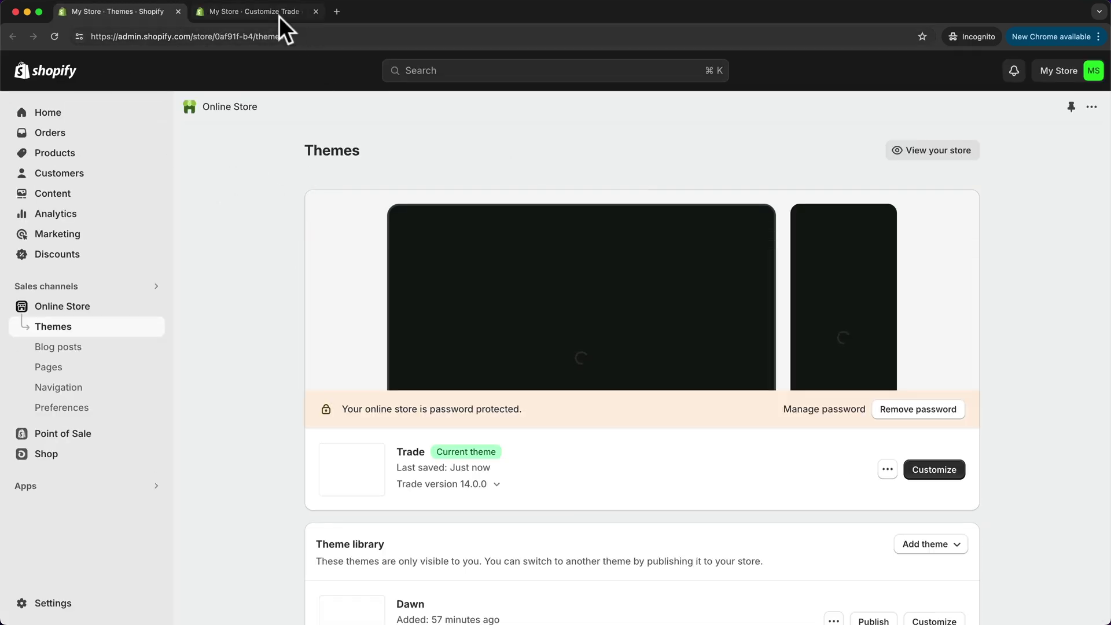
{"action": "left_click", "coordinate": [271, 17]}
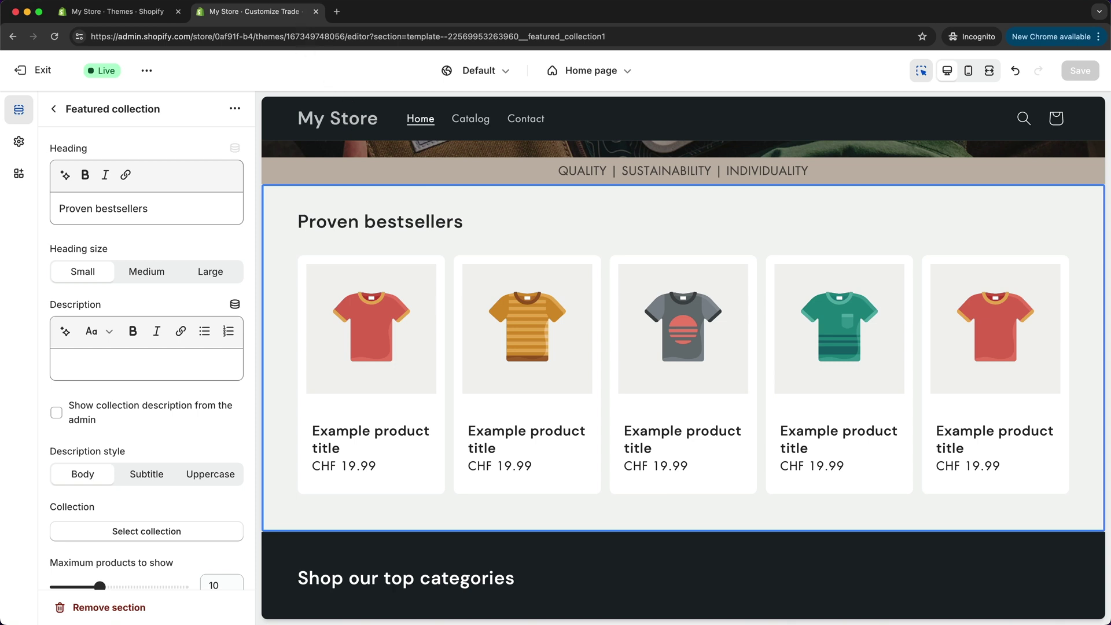
{"action": "left_click", "coordinate": [128, 10]}
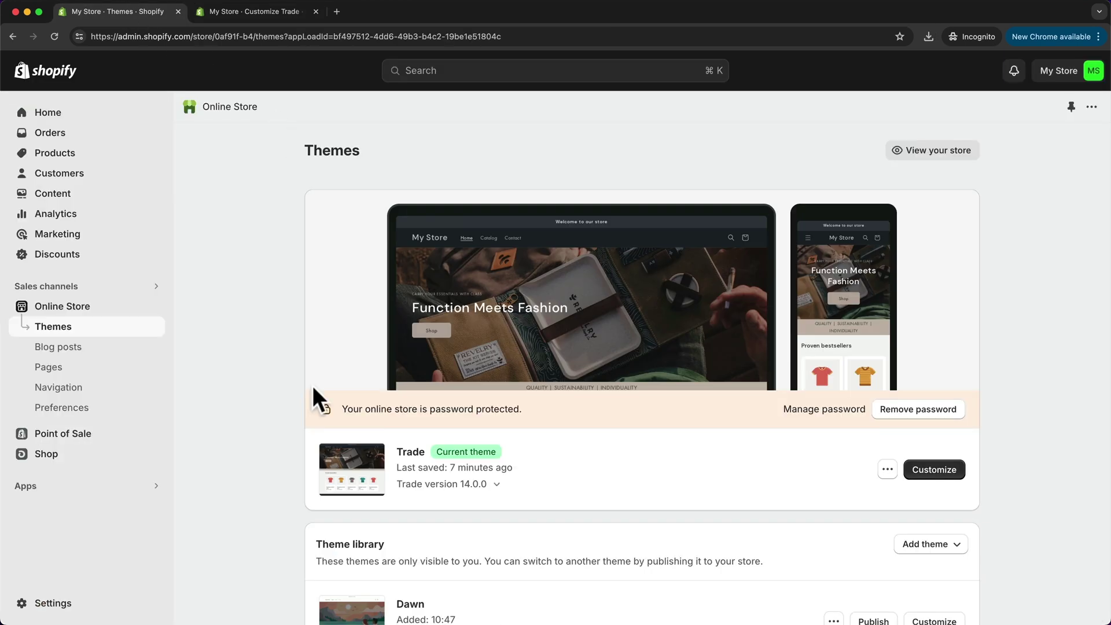
Step: Start a new product in the store's product list and title it THE EXPLORER
{"action": "left_click", "coordinate": [84, 155]}
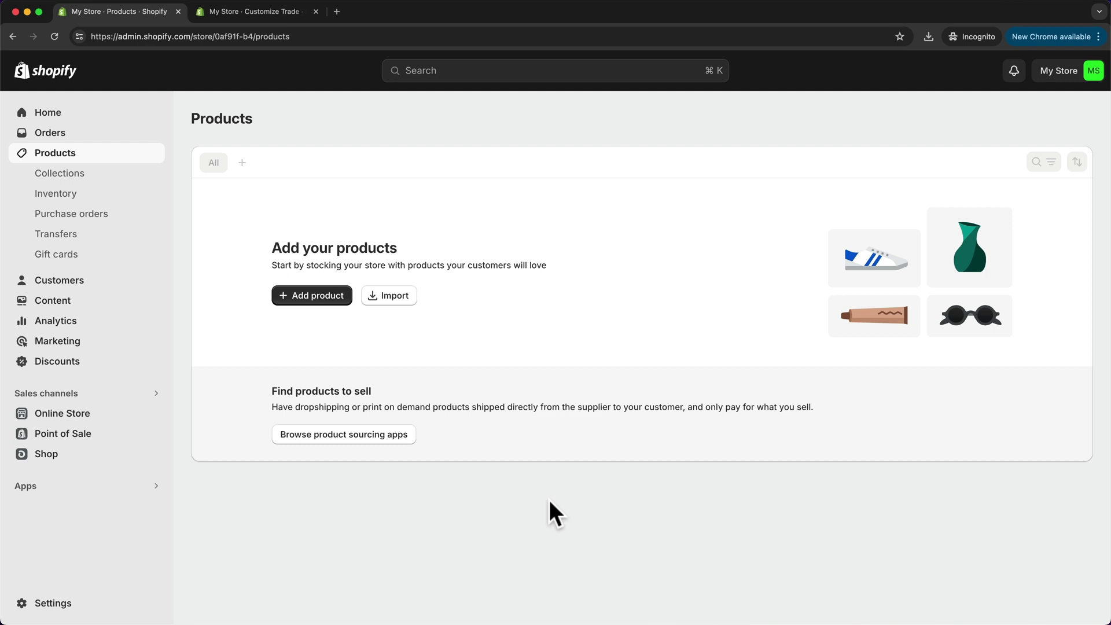
{"action": "left_click", "coordinate": [321, 299]}
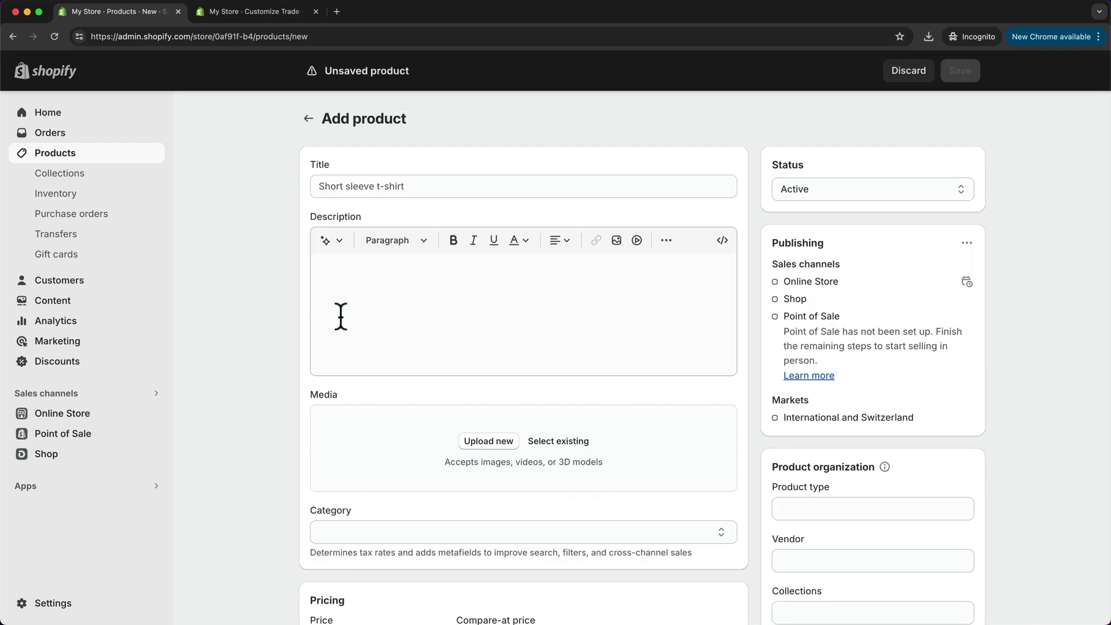
{"action": "left_click", "coordinate": [415, 188]}
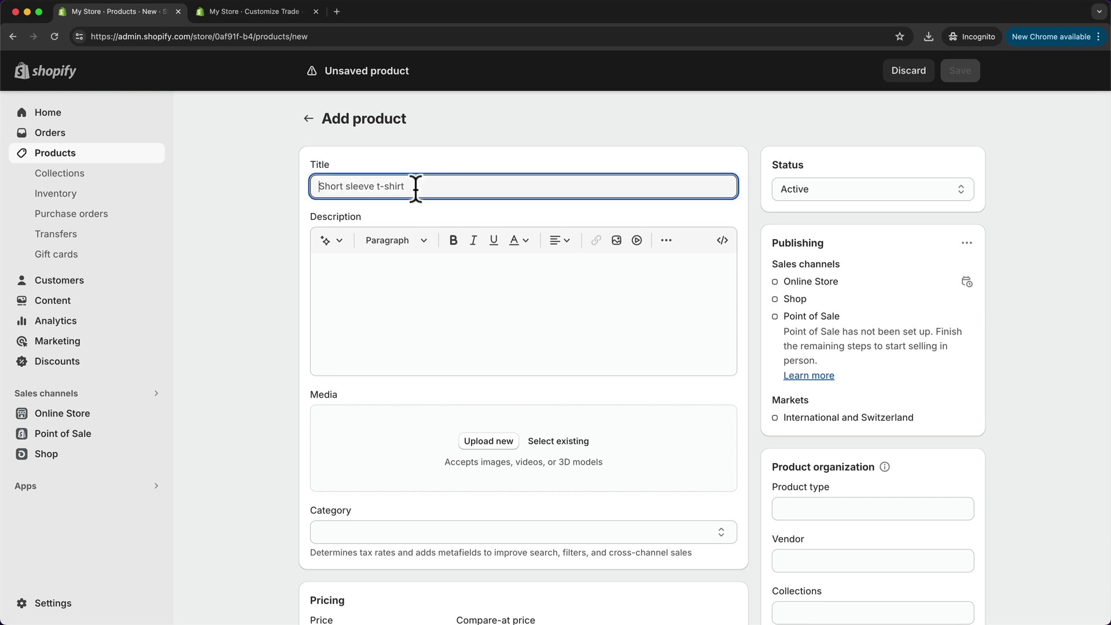
{"action": "type", "text": "THE EXPLORER"}
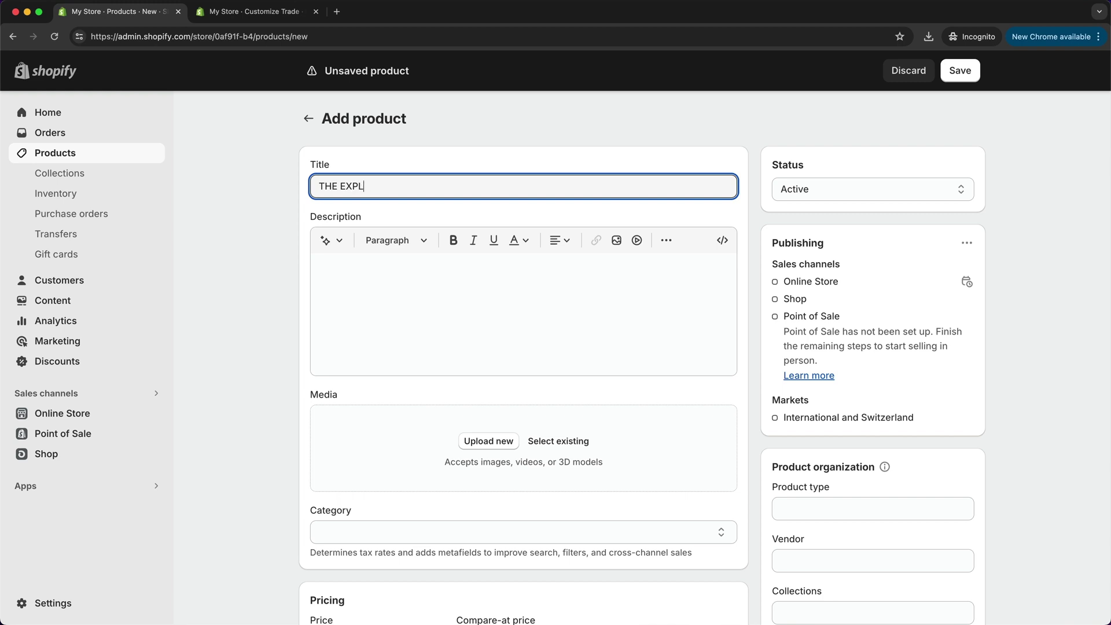
{"action": "left_click", "coordinate": [517, 272]}
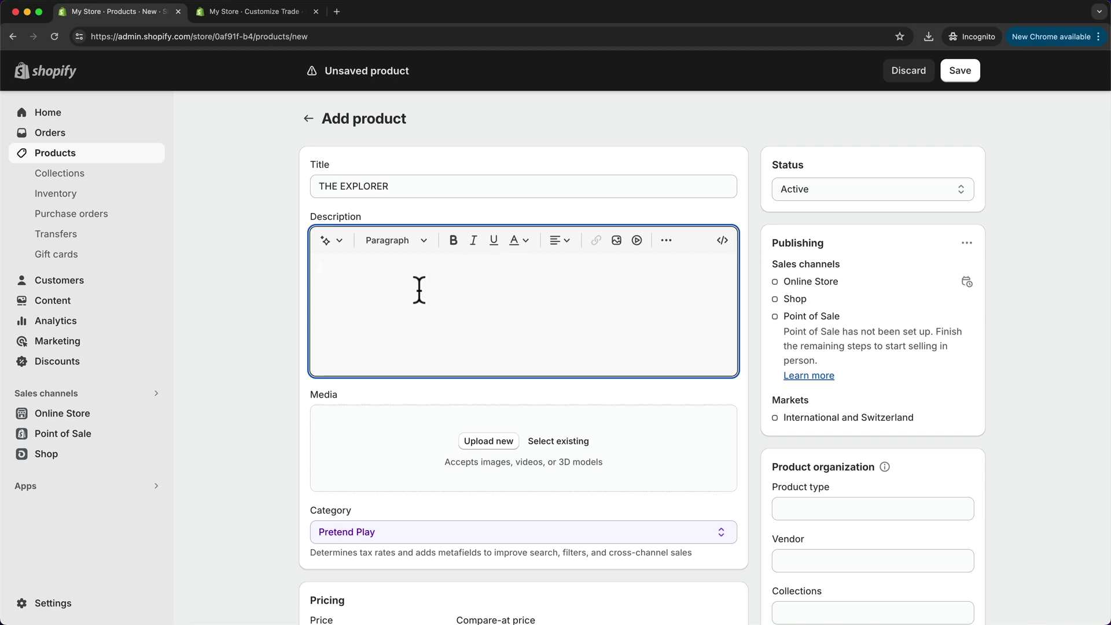
{"action": "left_click", "coordinate": [332, 240]}
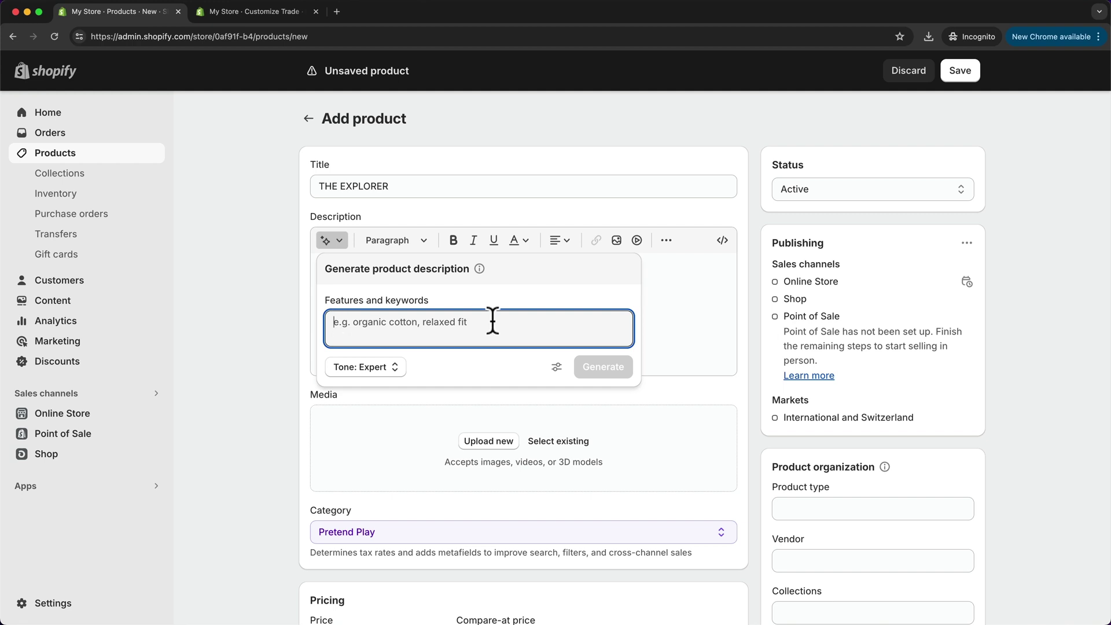
{"action": "left_click", "coordinate": [386, 370]}
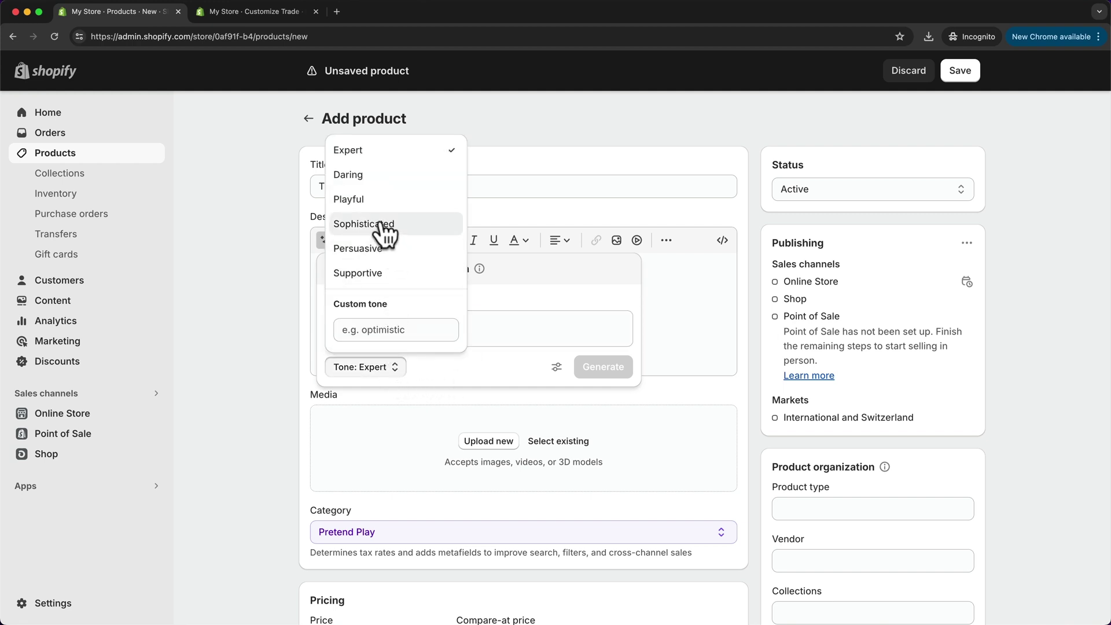
{"action": "left_click", "coordinate": [487, 364]}
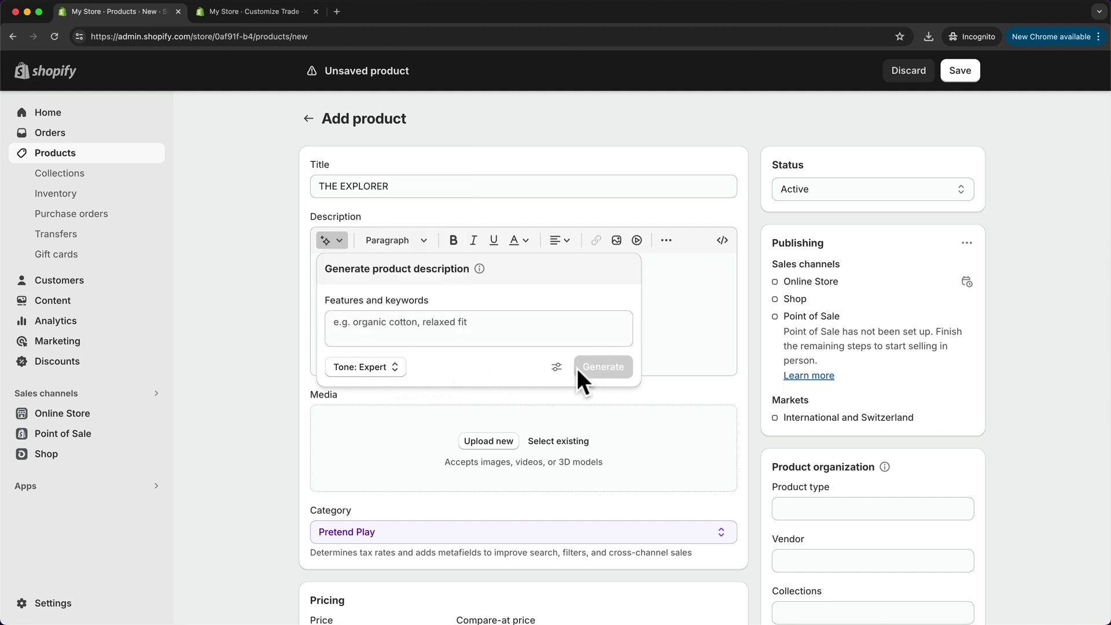
{"action": "left_click", "coordinate": [664, 324]}
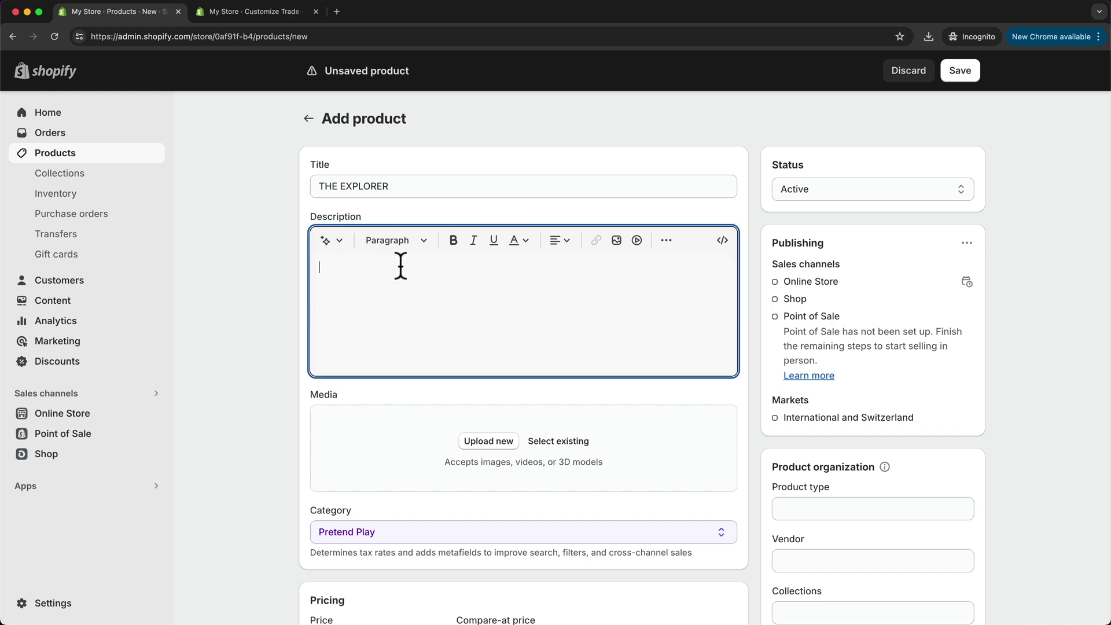
Step: Fill in the description with the THE DRIFTER backpack introduction and bullets on Eco-friendly Materials, Ample Storage, and Comfort and Support
{"action": "left_click", "coordinate": [316, 292]}
{"action": "key", "text": "BackSpace"}
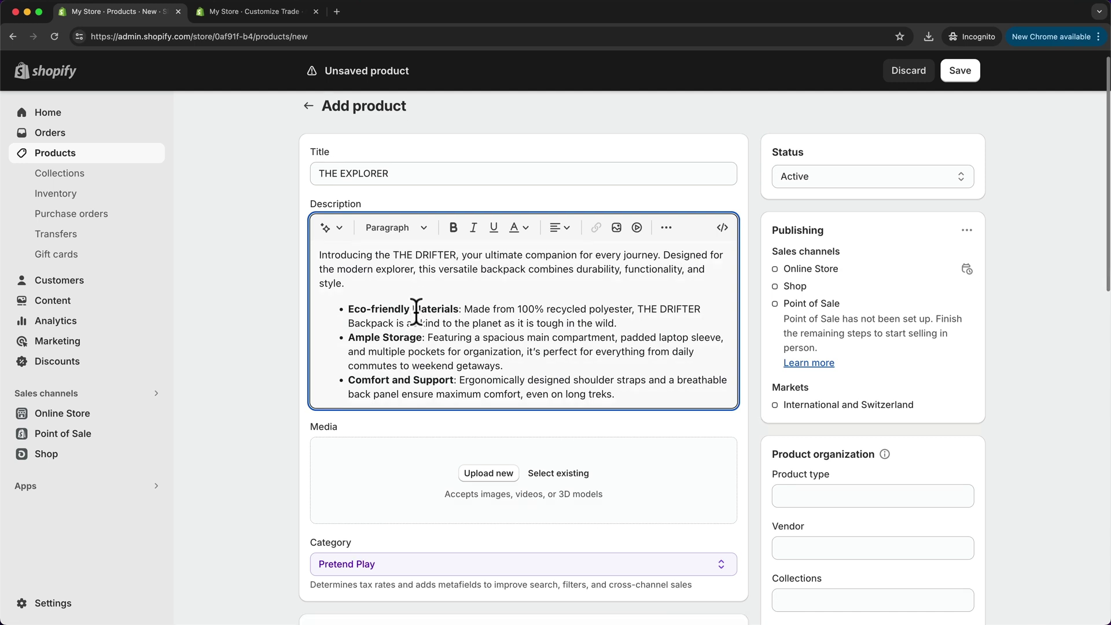
Step: Upload the six backpack images as product media and order them with the black backpack first, navy second and green third
{"action": "scroll", "coordinate": [670, 397], "scroll_direction": "down", "scroll_amount": 3}
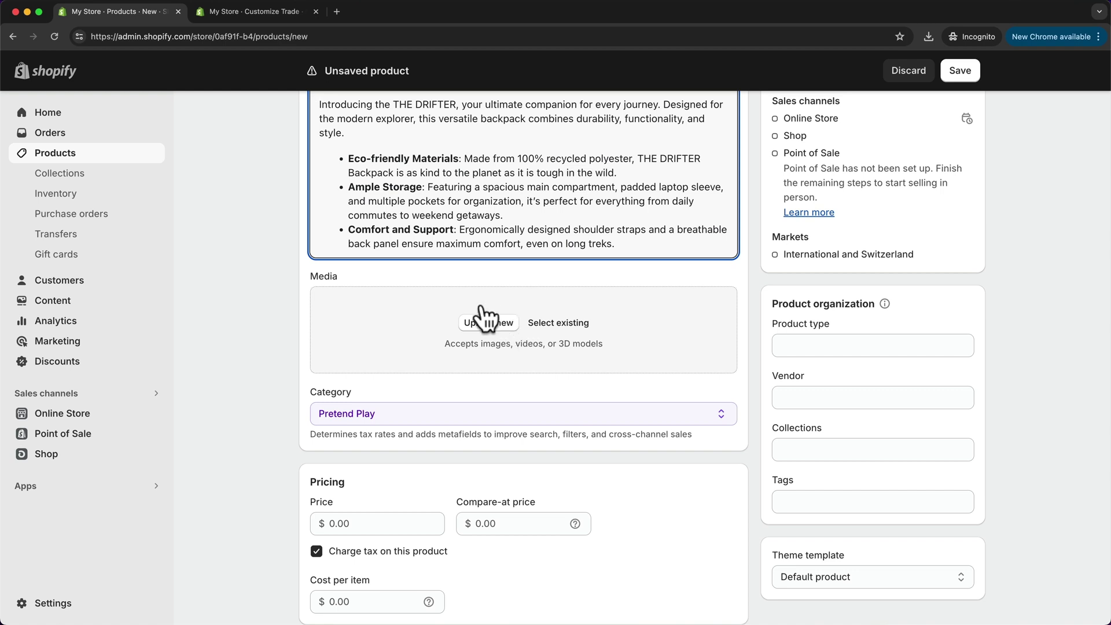
{"action": "left_click", "coordinate": [486, 322]}
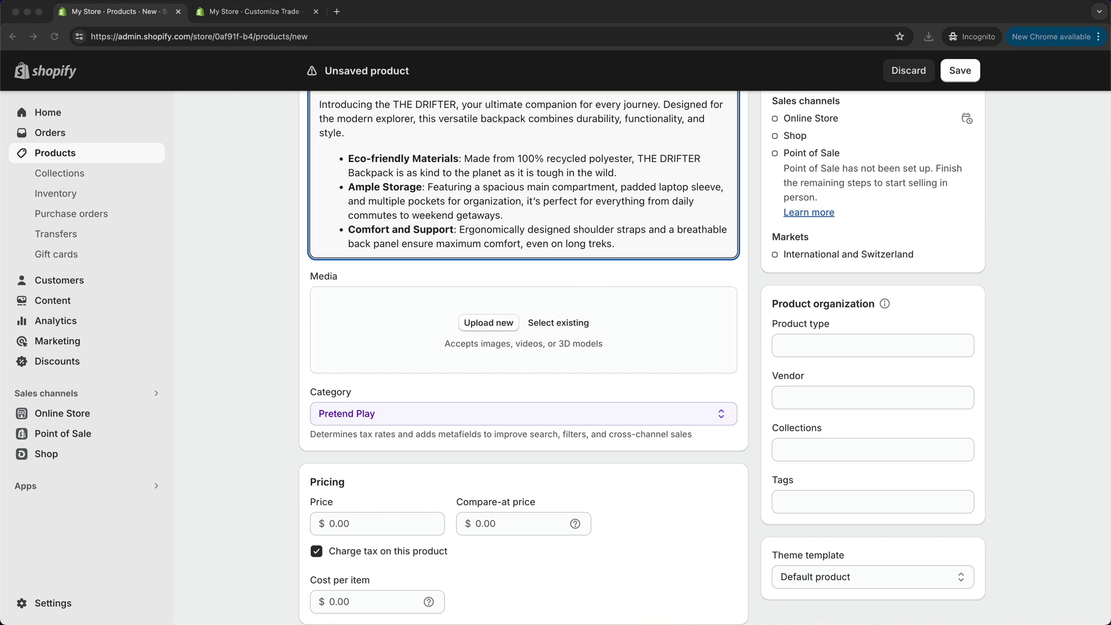
{"action": "left_click_drag", "start_coordinate": [648, 613], "coordinate": [501, 332]}
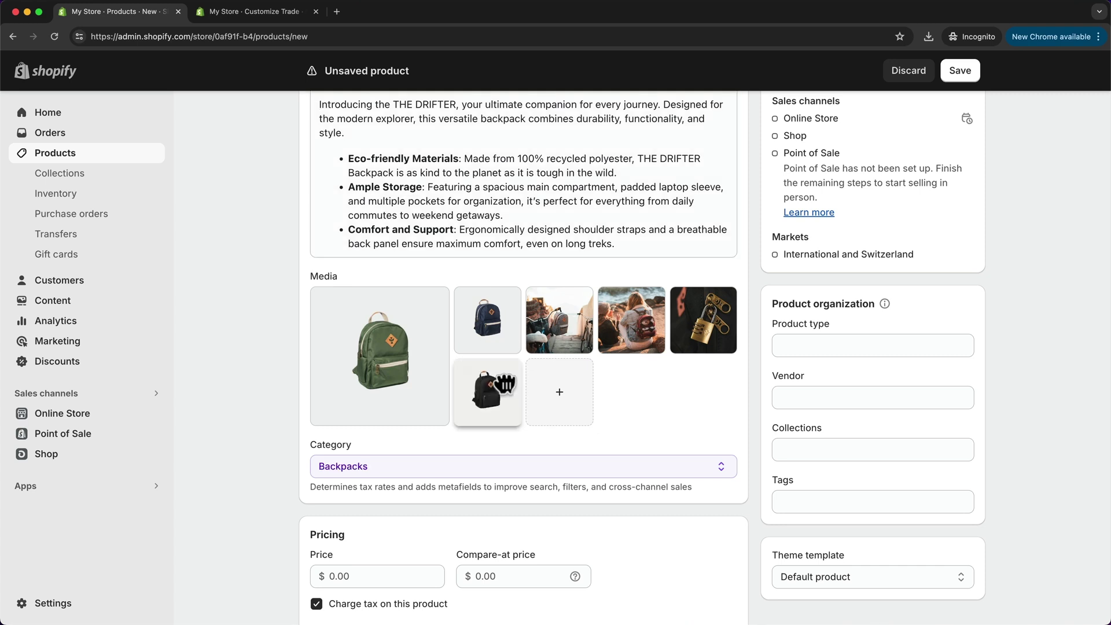
{"action": "left_click_drag", "start_coordinate": [483, 391], "coordinate": [382, 347]}
{"action": "left_click_drag", "start_coordinate": [550, 340], "coordinate": [489, 324]}
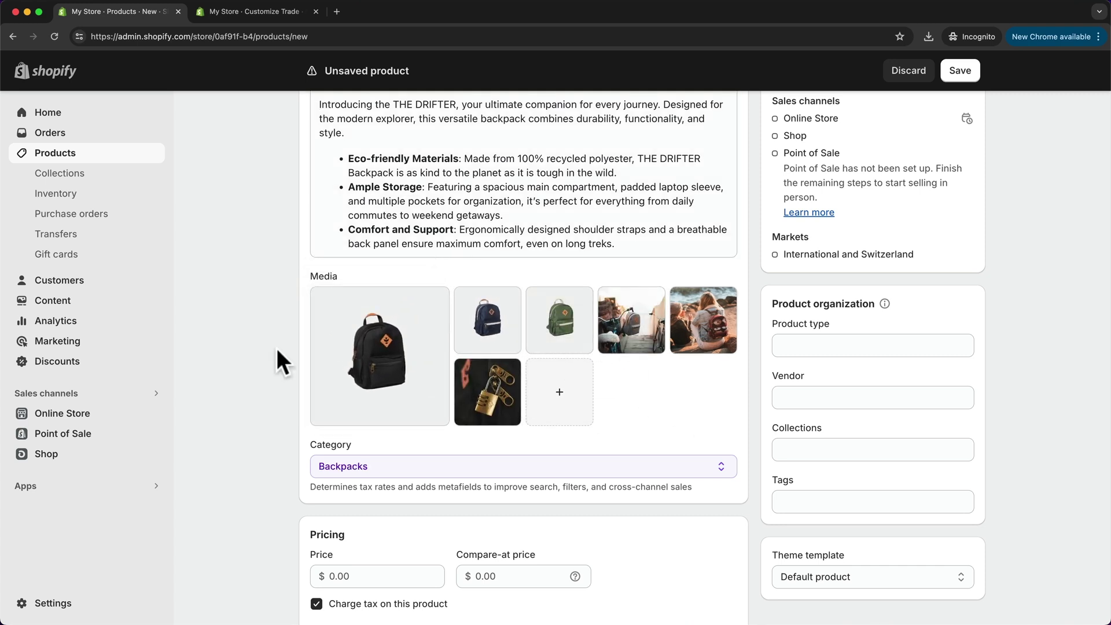
Step: Set the product's price to 50.00 and its compare-at price to 65.00
{"action": "scroll", "coordinate": [277, 348], "scroll_direction": "down", "scroll_amount": 4}
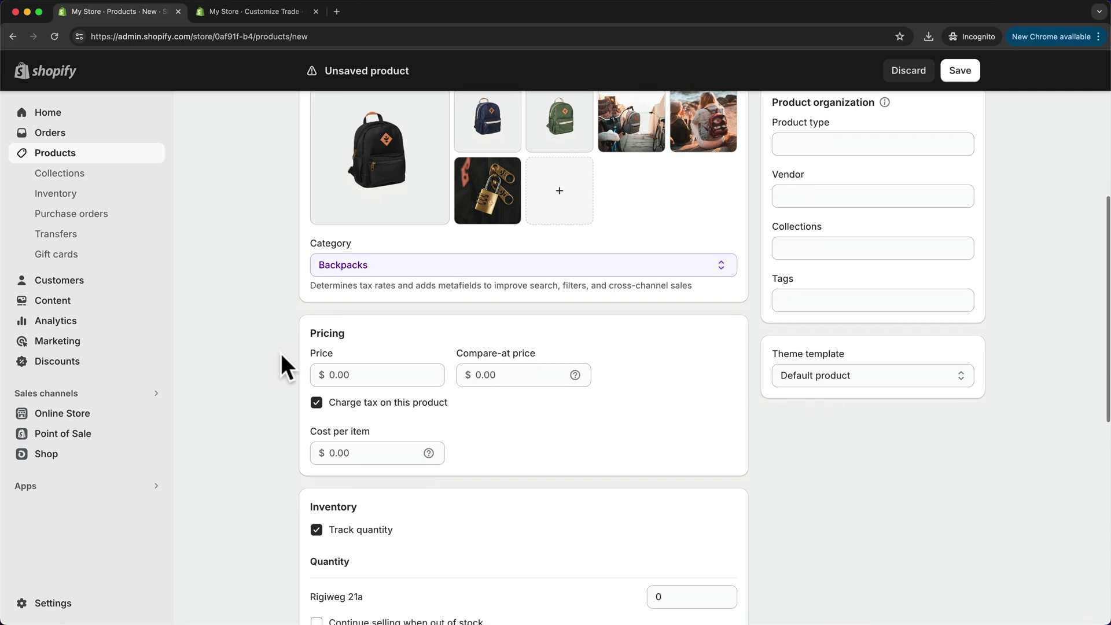
{"action": "left_click", "coordinate": [375, 376]}
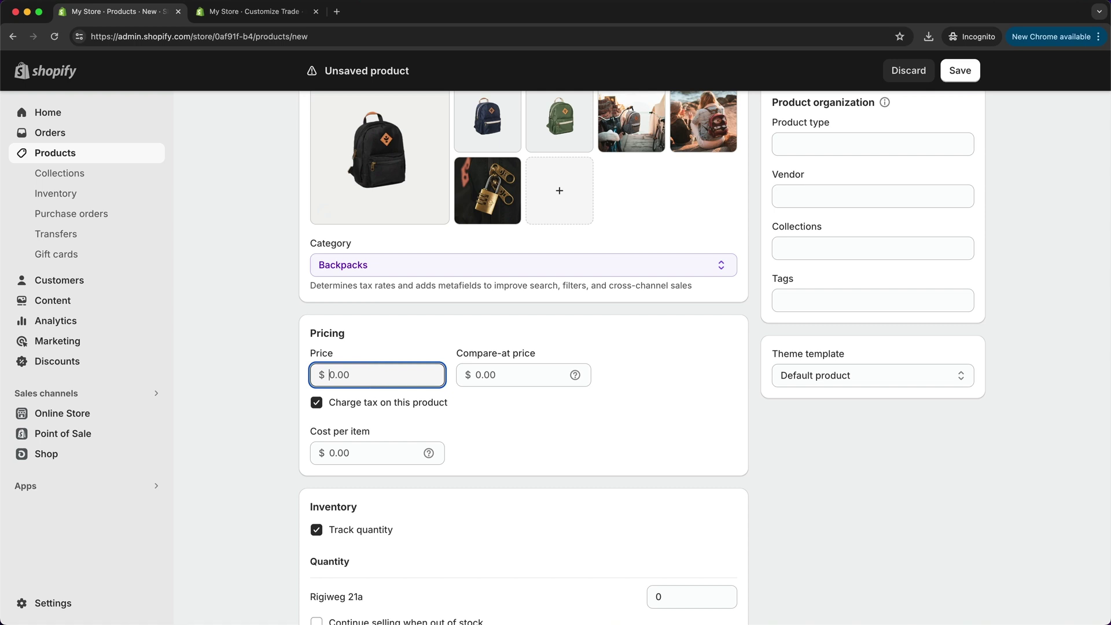
{"action": "type", "text": "50"}
{"action": "left_click", "coordinate": [551, 424]}
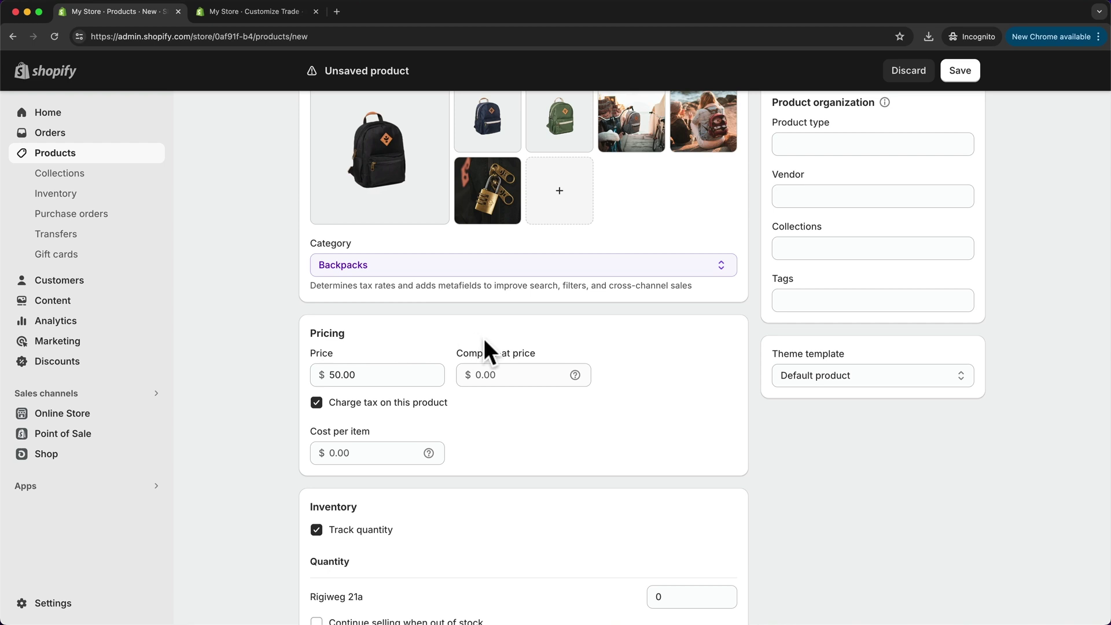
{"action": "left_click", "coordinate": [489, 377]}
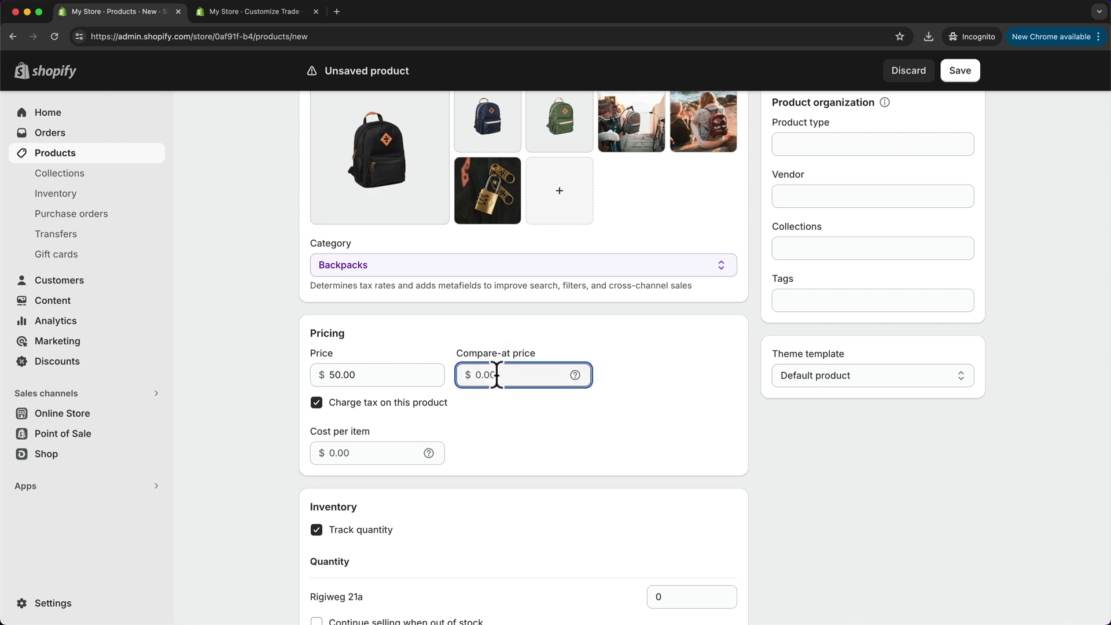
{"action": "type", "text": "65"}
{"action": "left_click", "coordinate": [484, 391]}
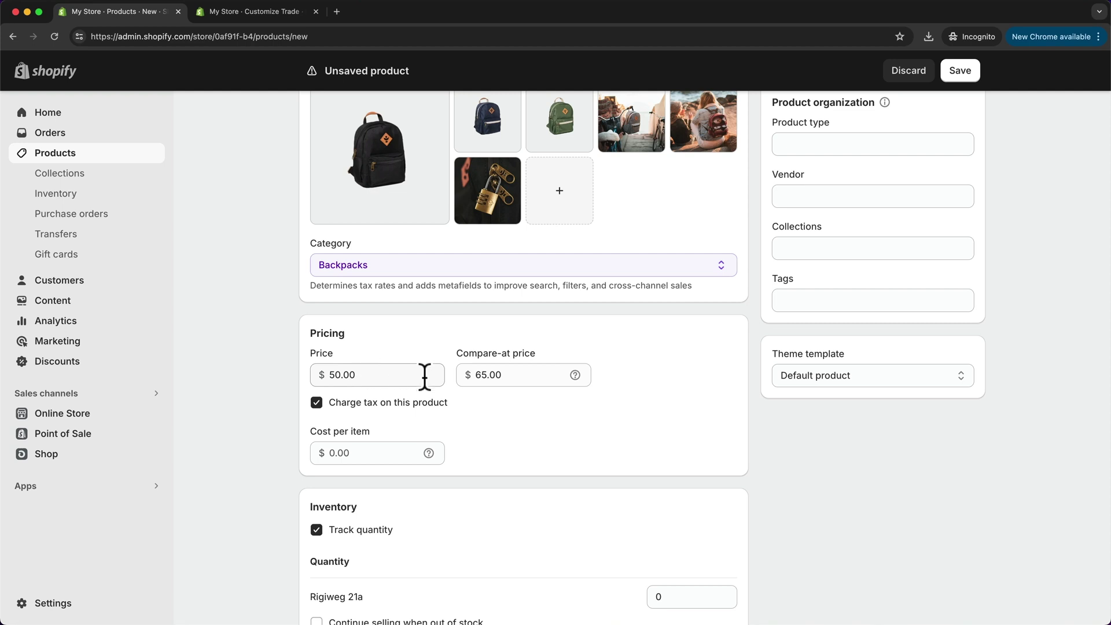
Step: Set the tracked inventory quantity at the store location to 100
{"action": "scroll", "coordinate": [698, 366], "scroll_direction": "down", "scroll_amount": 4}
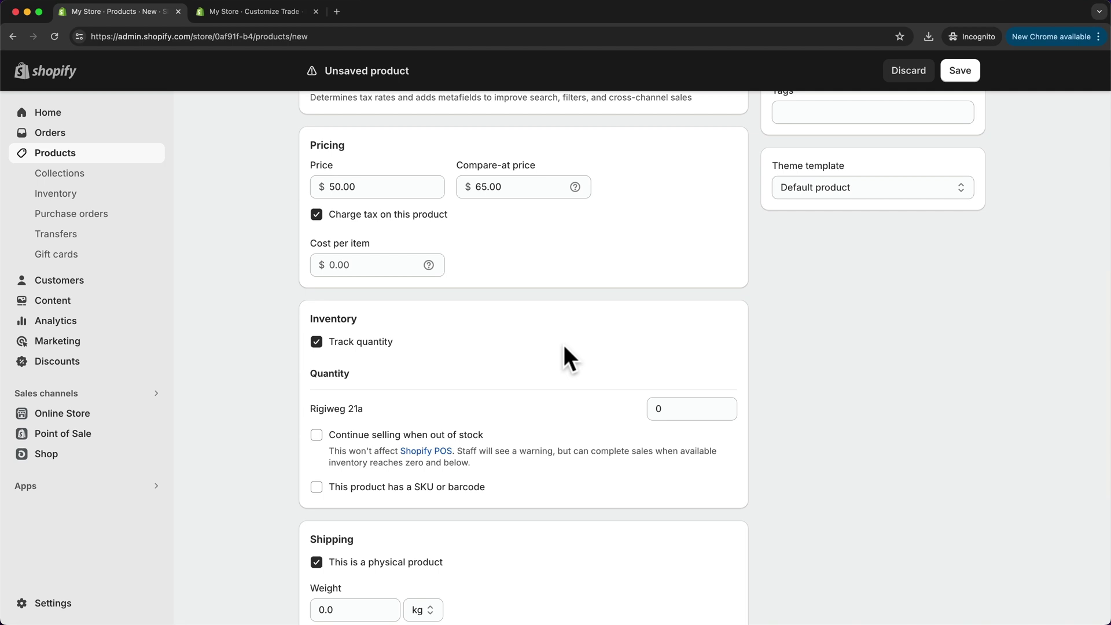
{"action": "double_click", "coordinate": [664, 404]}
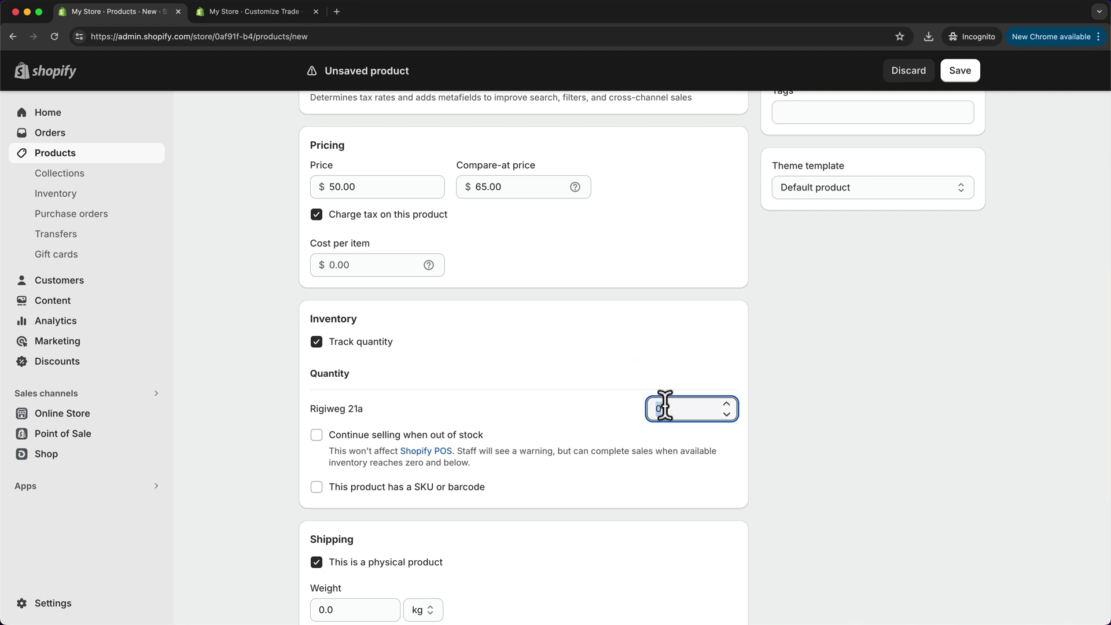
{"action": "type", "text": "100"}
{"action": "left_click", "coordinate": [630, 410]}
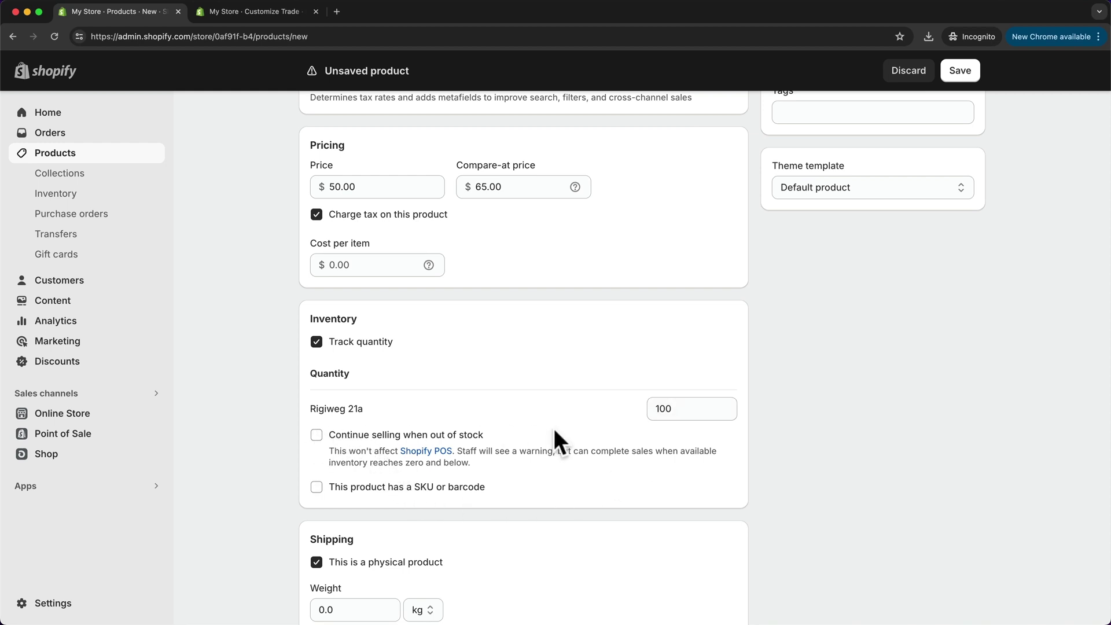
Step: Add a Color option to the product's variants with the values Black, Blue and Green
{"action": "scroll", "coordinate": [553, 429], "scroll_direction": "down", "scroll_amount": 5}
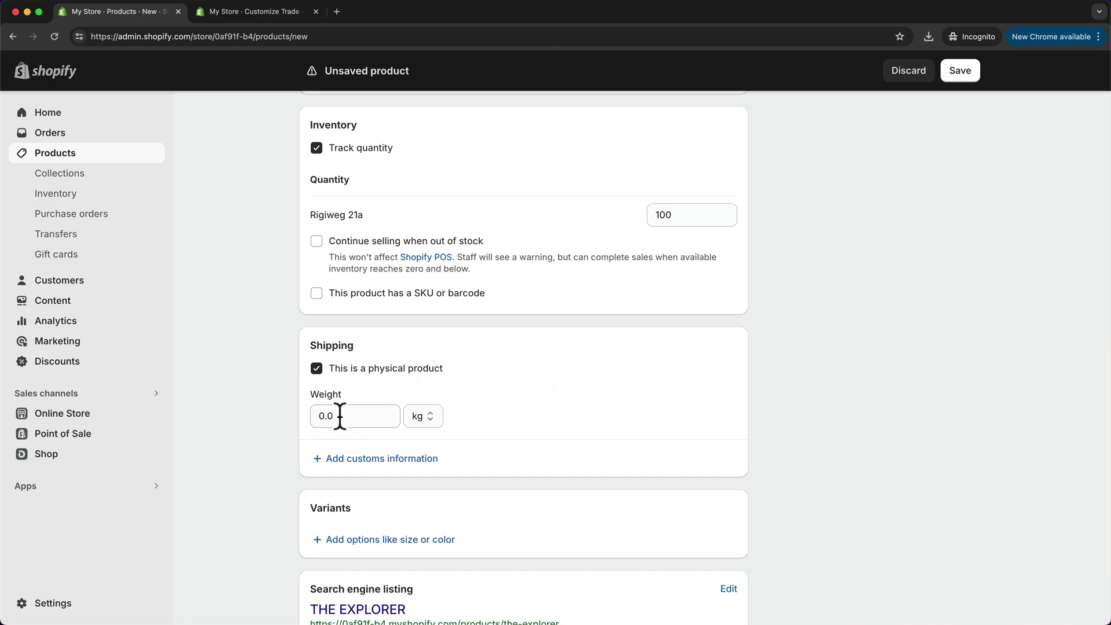
{"action": "scroll", "coordinate": [617, 389], "scroll_direction": "down", "scroll_amount": 3}
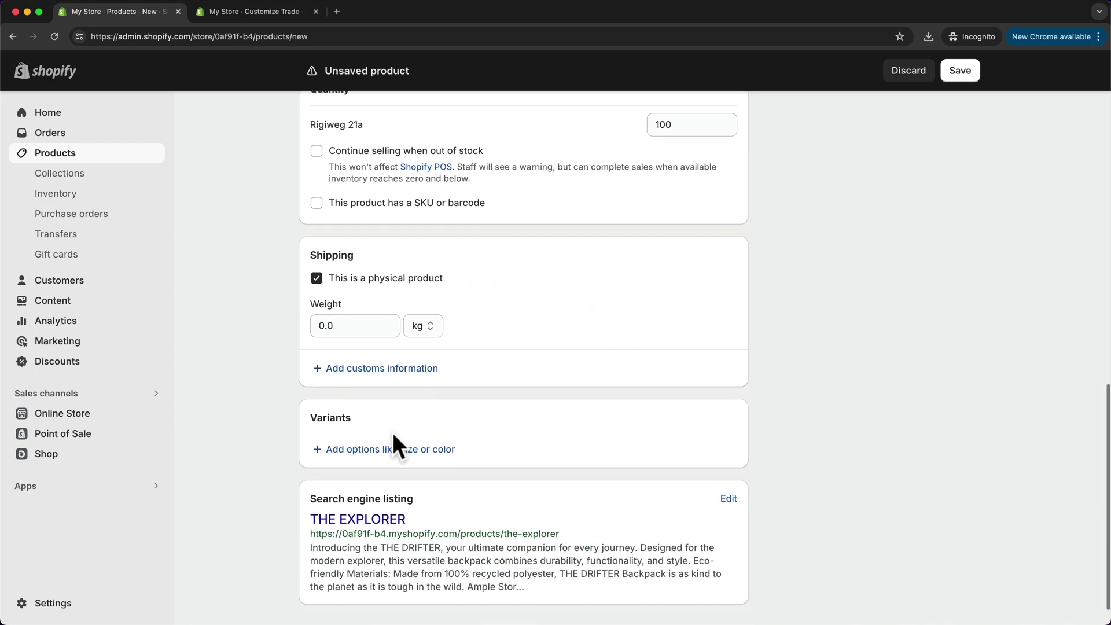
{"action": "scroll", "coordinate": [380, 417], "scroll_direction": "up", "scroll_amount": 15}
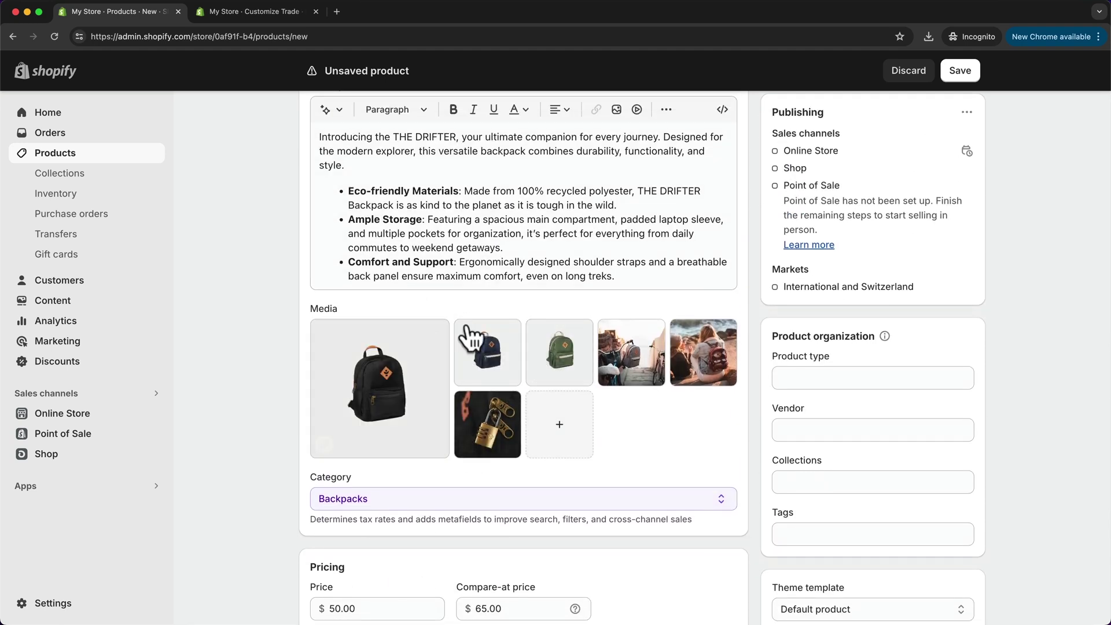
{"action": "scroll", "coordinate": [575, 362], "scroll_direction": "down", "scroll_amount": 10}
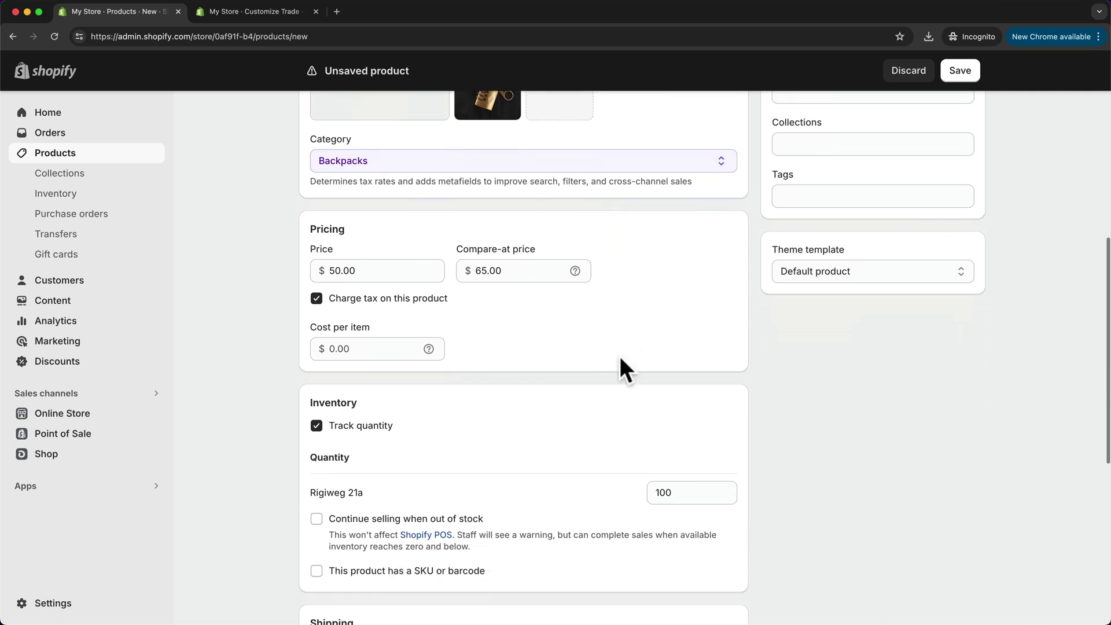
{"action": "scroll", "coordinate": [510, 347], "scroll_direction": "down", "scroll_amount": 2}
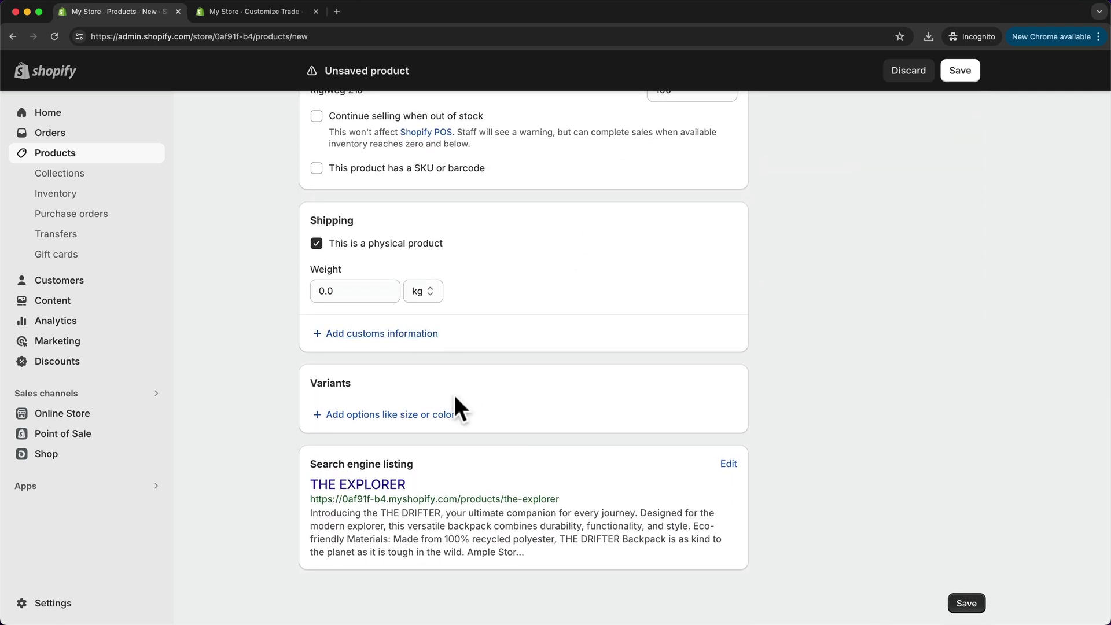
{"action": "left_click", "coordinate": [384, 414]}
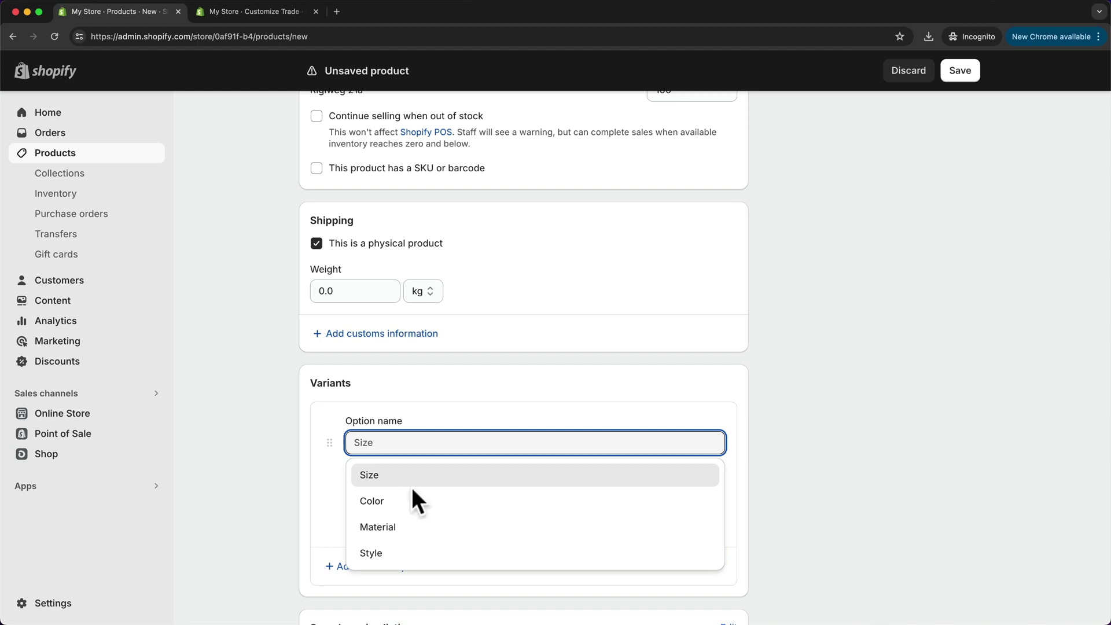
{"action": "left_click", "coordinate": [379, 501]}
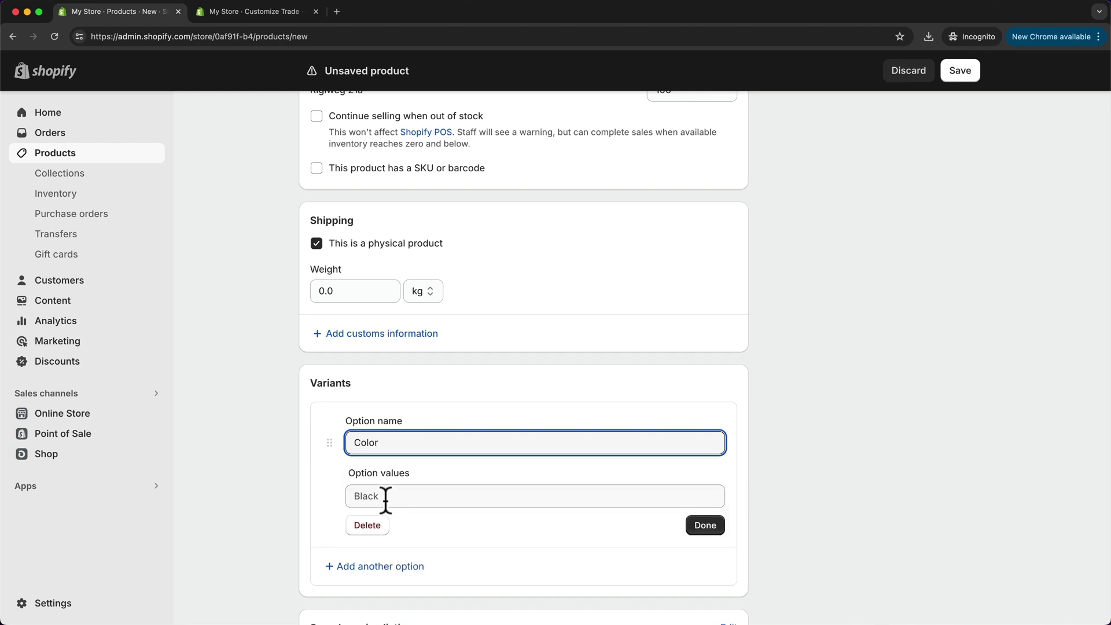
{"action": "left_click", "coordinate": [399, 496]}
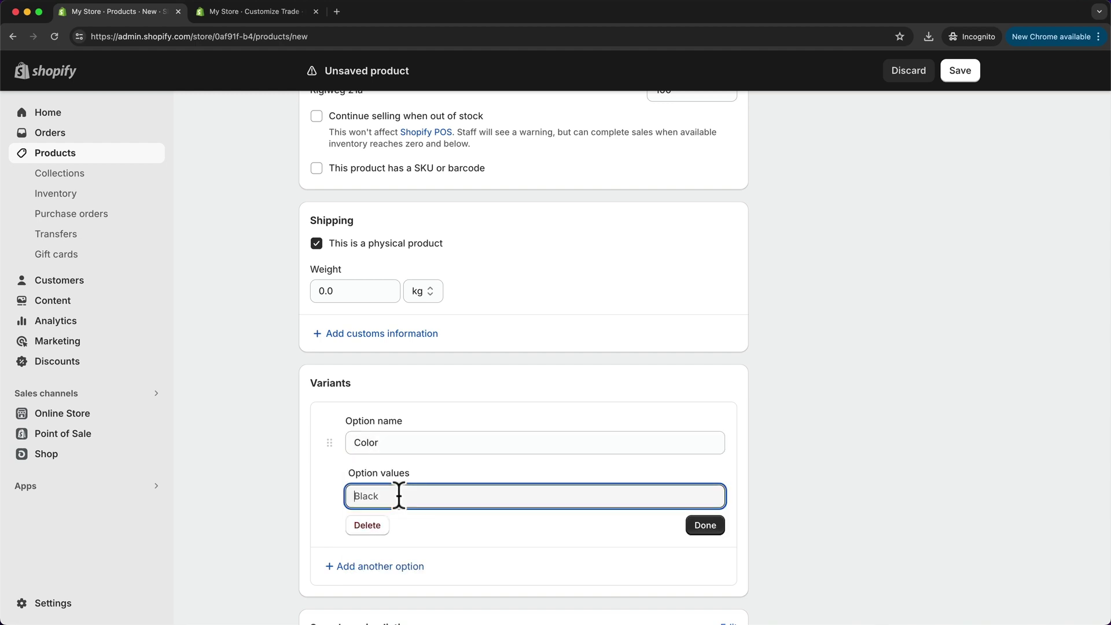
{"action": "type", "text": "Vi"}
{"action": "type", "text": "Bla"}
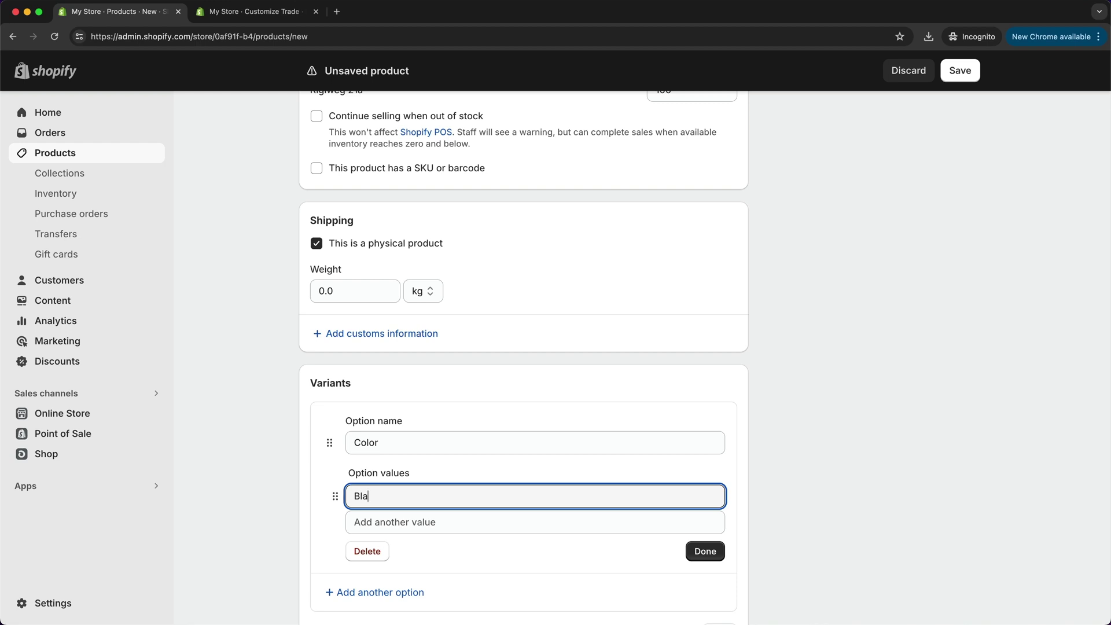
{"action": "type", "text": "ck"}
{"action": "left_click", "coordinate": [398, 521]}
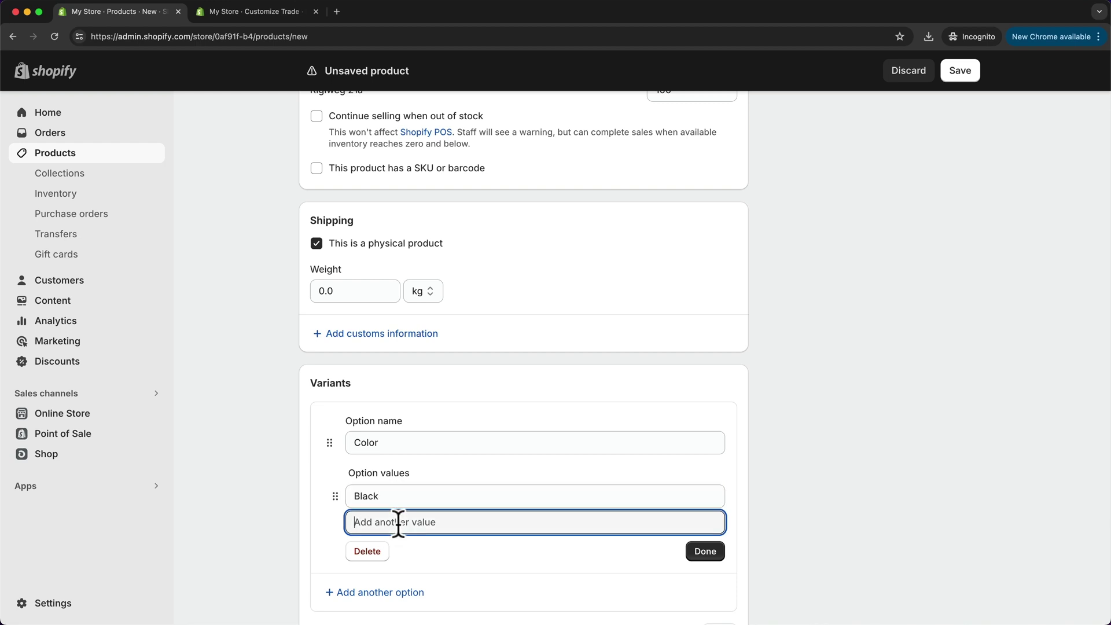
{"action": "type", "text": "BLu"}
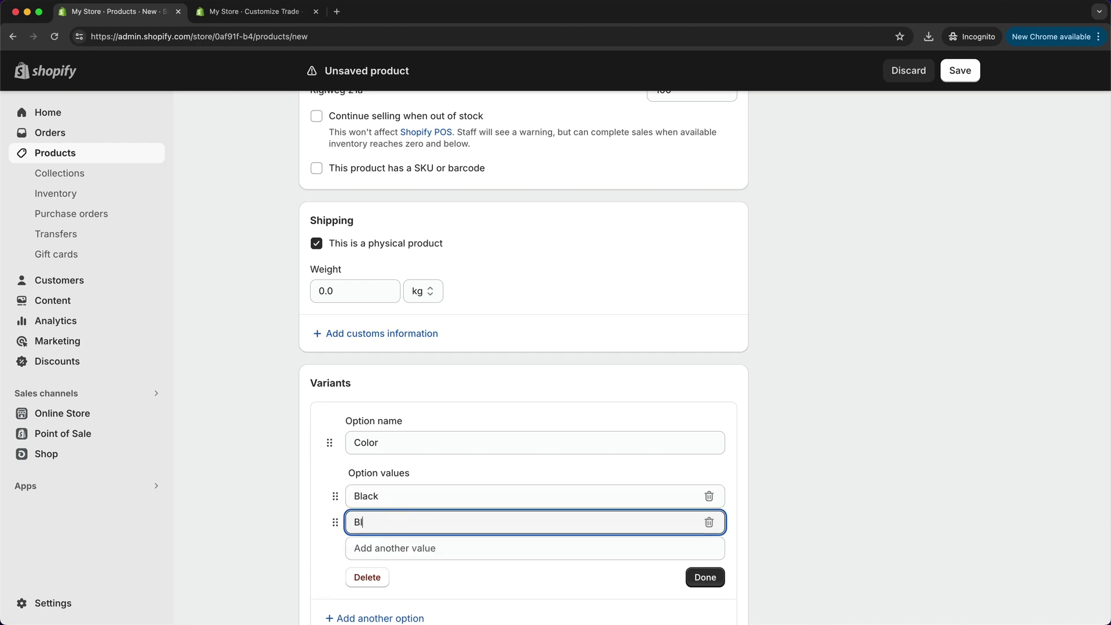
{"action": "type", "text": "ue"}
{"action": "left_click", "coordinate": [389, 550]}
{"action": "type", "text": "Green"}
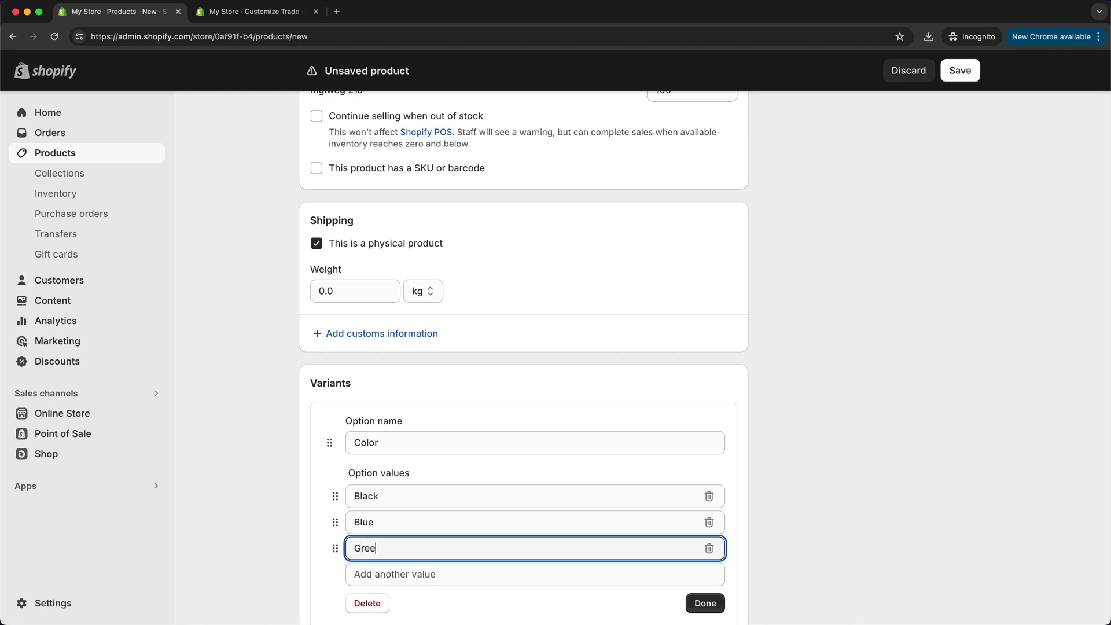
{"action": "left_click", "coordinate": [709, 604]}
Step: Assign the black, navy and green backpack images to the Black, Blue and Green variants respectively
{"action": "scroll", "coordinate": [826, 471], "scroll_direction": "down", "scroll_amount": 3}
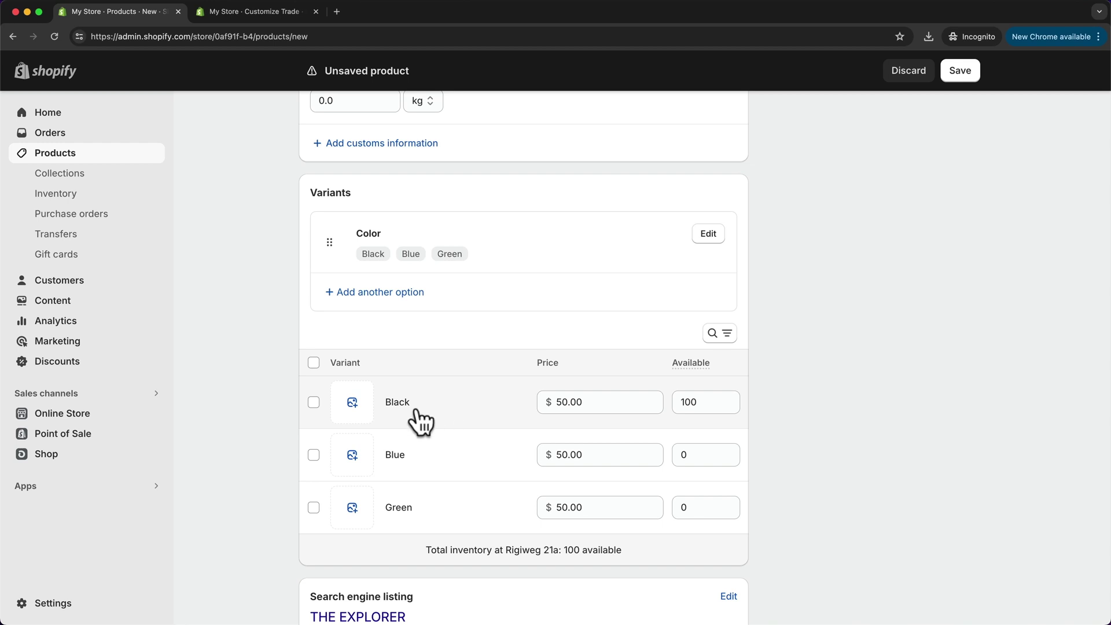
{"action": "left_click", "coordinate": [353, 405]}
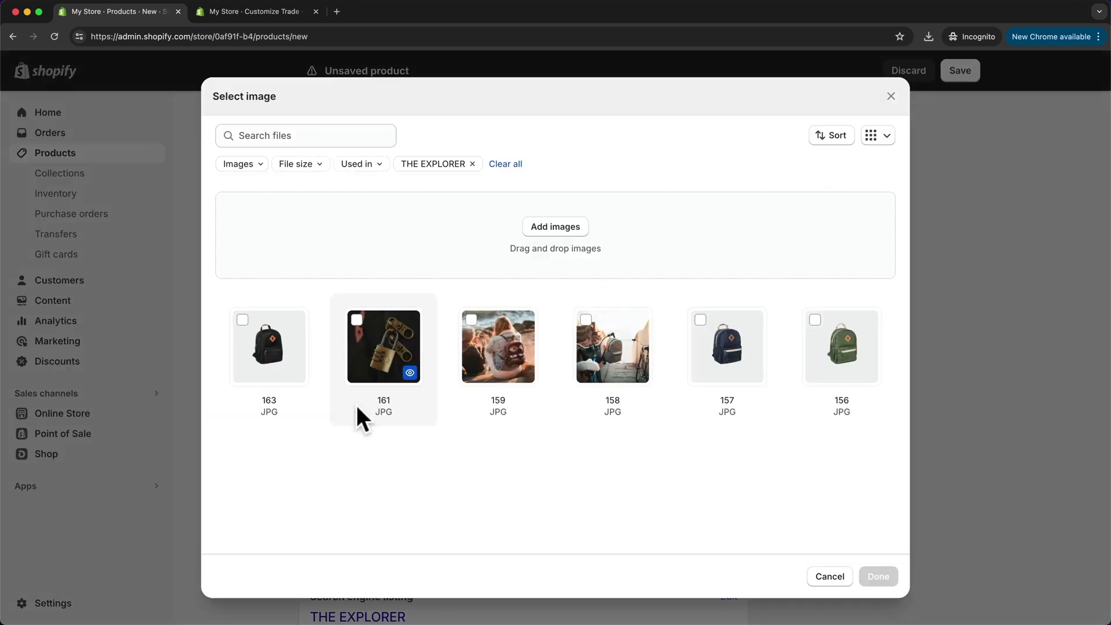
{"action": "left_click", "coordinate": [255, 329]}
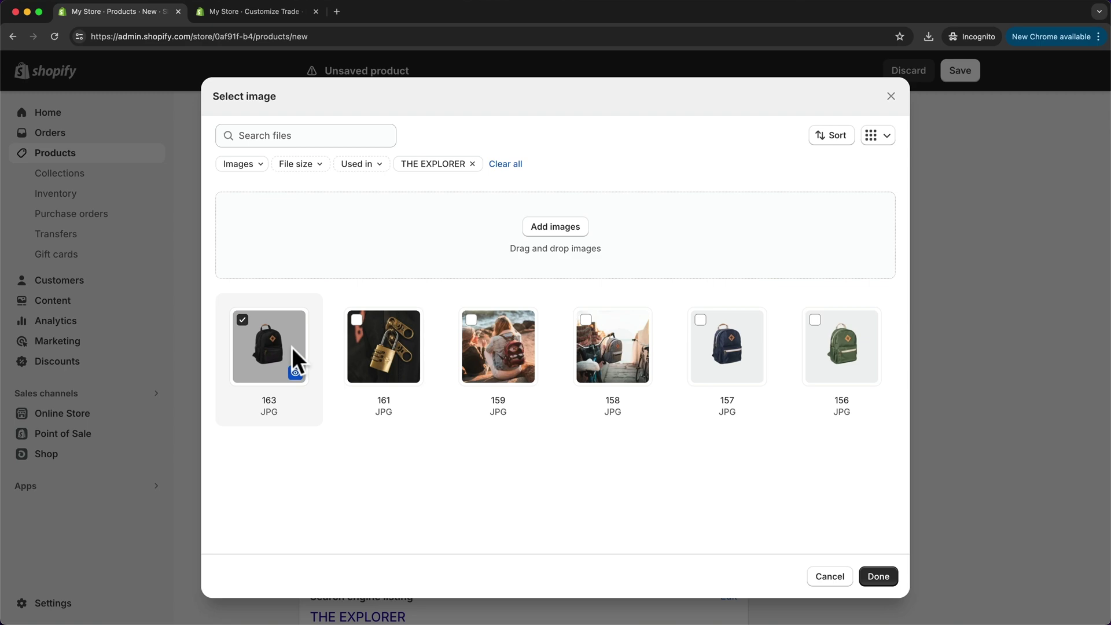
{"action": "left_click", "coordinate": [878, 577]}
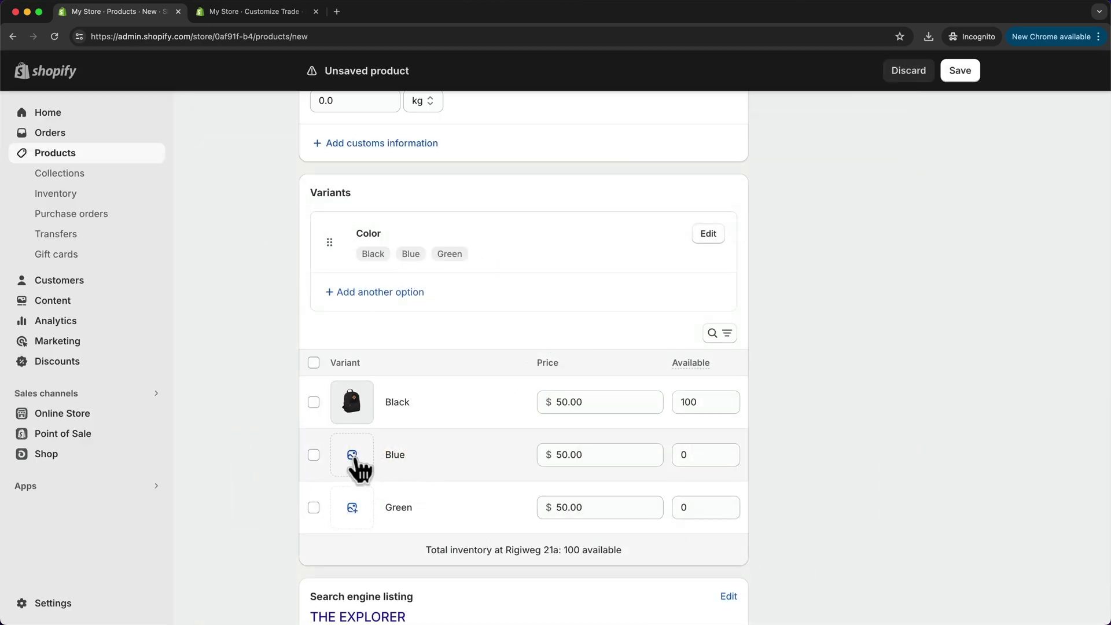
{"action": "left_click", "coordinate": [352, 457]}
{"action": "left_click", "coordinate": [694, 351]}
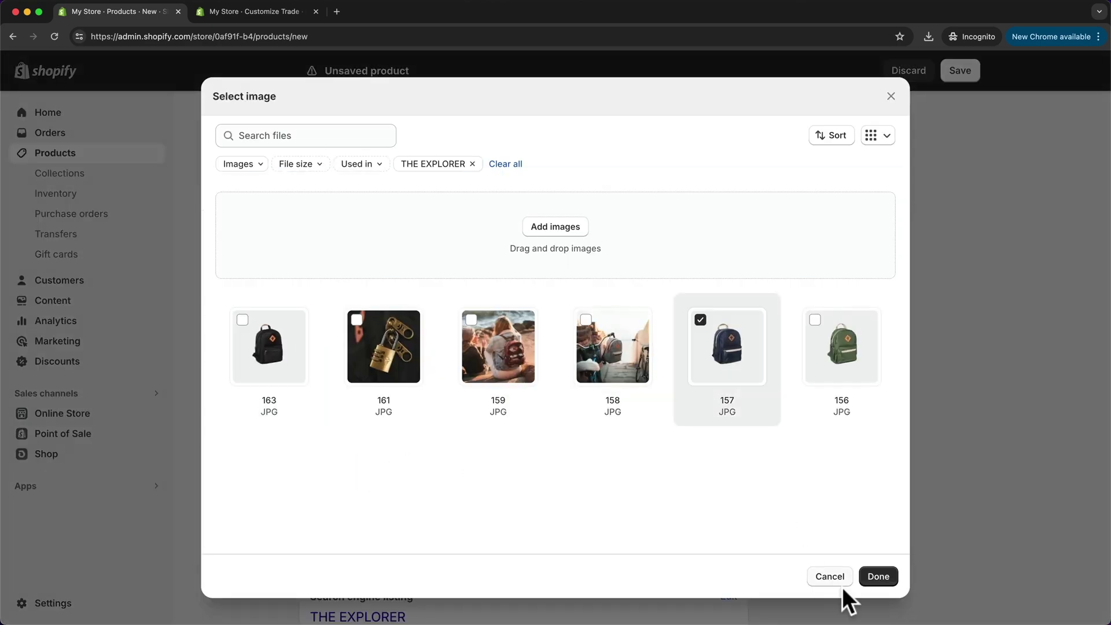
{"action": "left_click", "coordinate": [878, 577]}
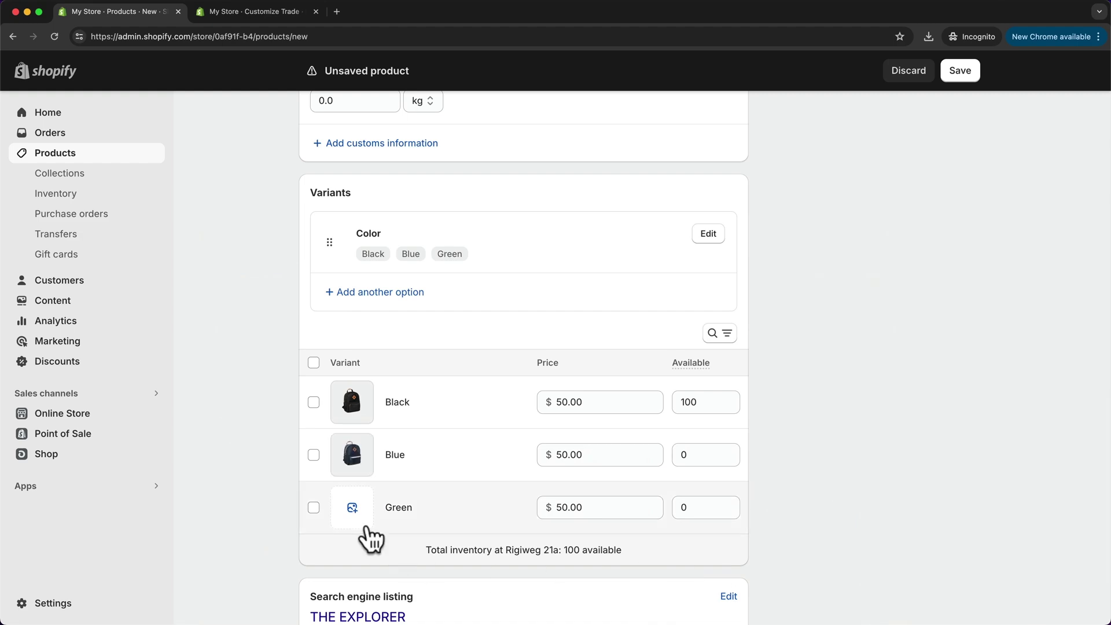
{"action": "left_click", "coordinate": [352, 506]}
{"action": "left_click", "coordinate": [832, 345]}
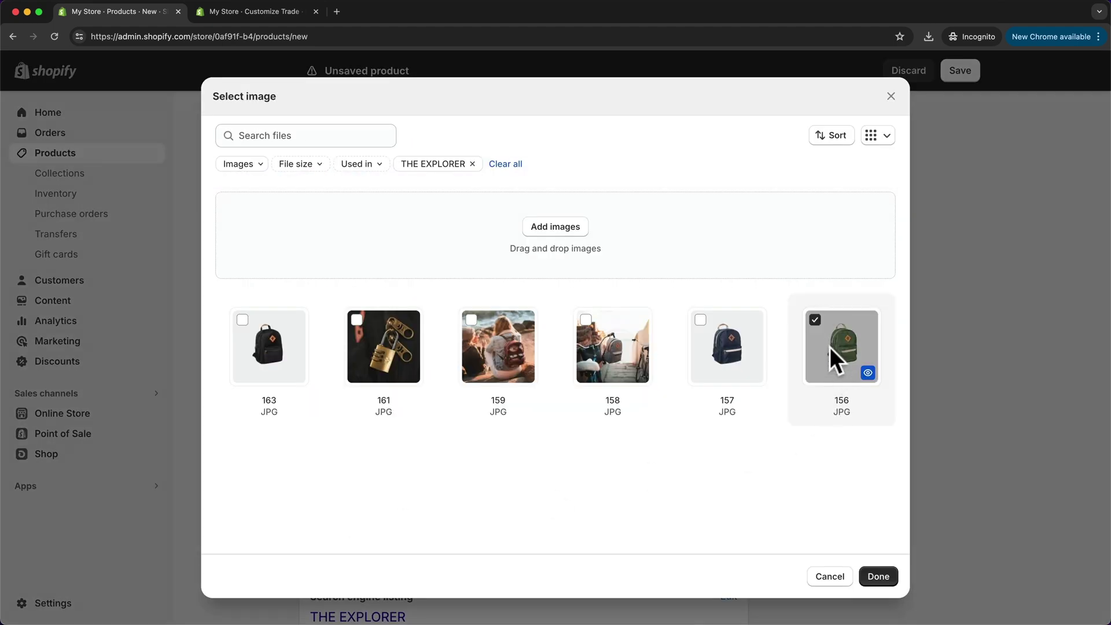
{"action": "left_click", "coordinate": [878, 576]}
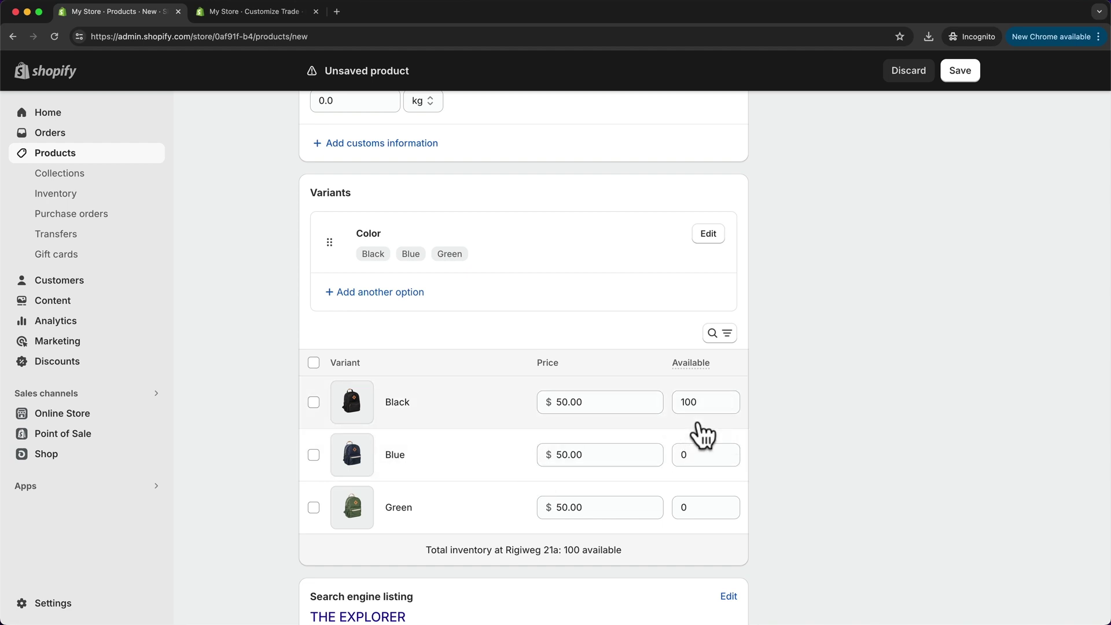
Step: Set the available quantity to 100 for the Blue variant and 50 for the Green variant
{"action": "left_click", "coordinate": [691, 454]}
{"action": "type", "text": "100"}
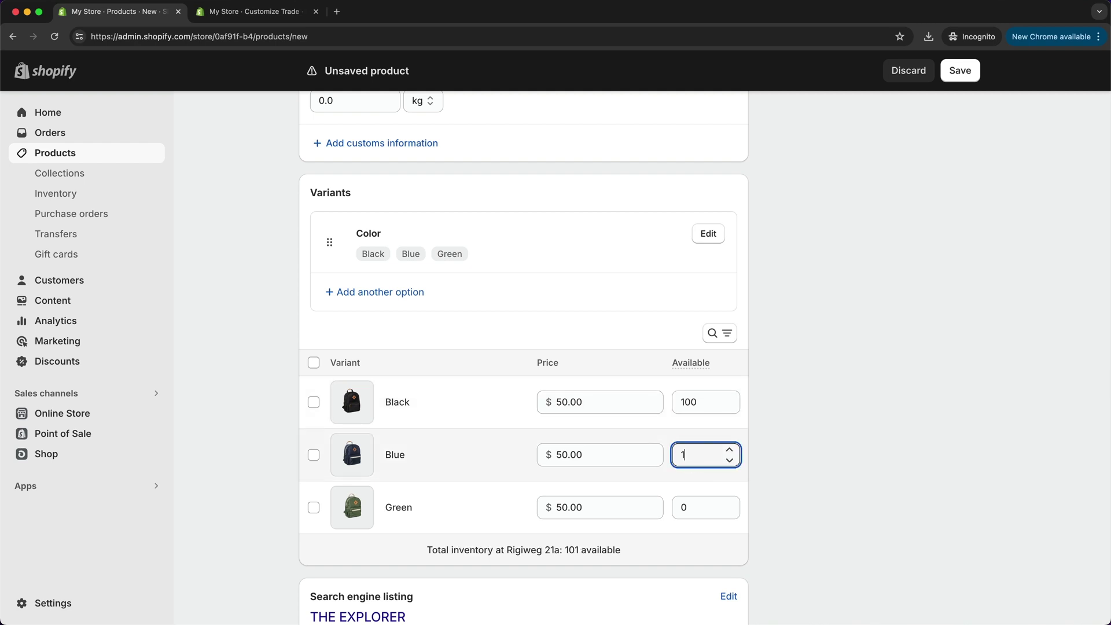
{"action": "left_click", "coordinate": [692, 507]}
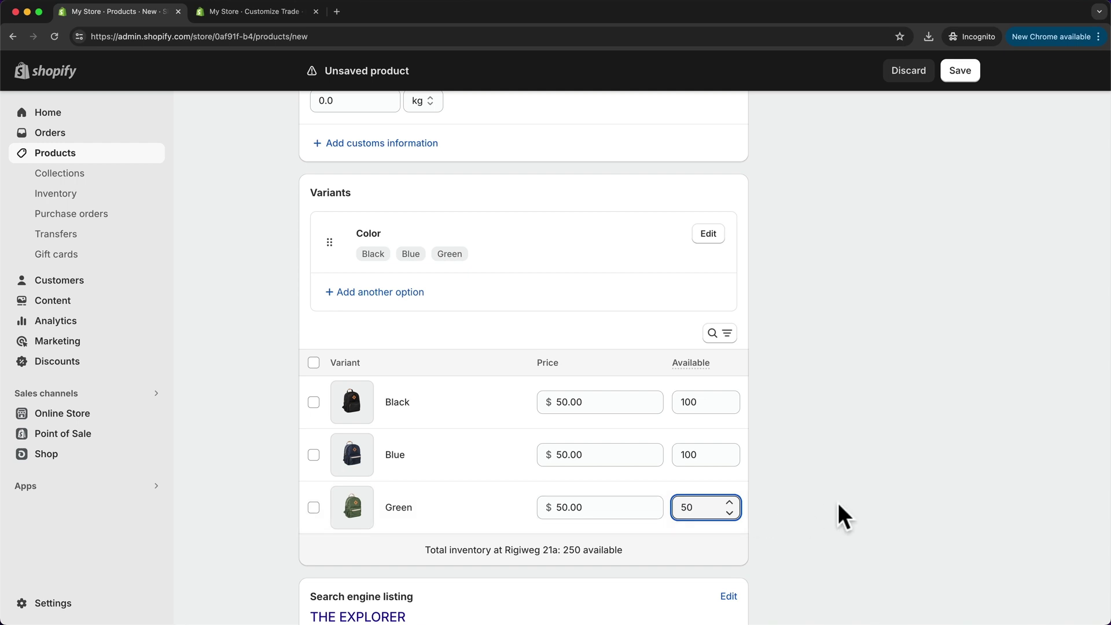
{"action": "left_click", "coordinate": [797, 507]}
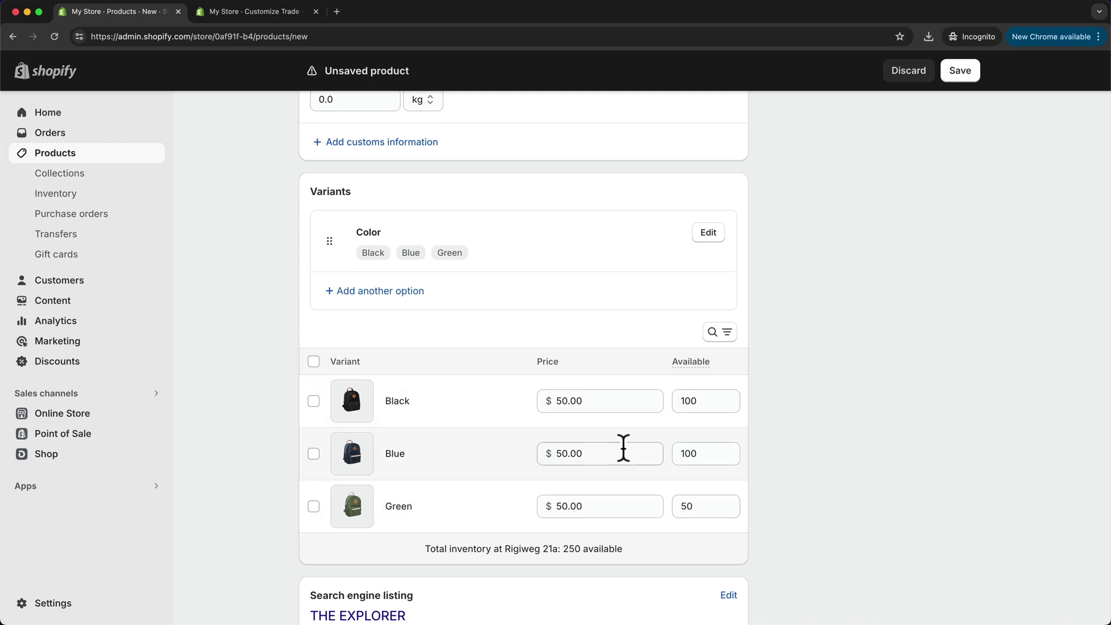
{"action": "left_click", "coordinate": [562, 399]}
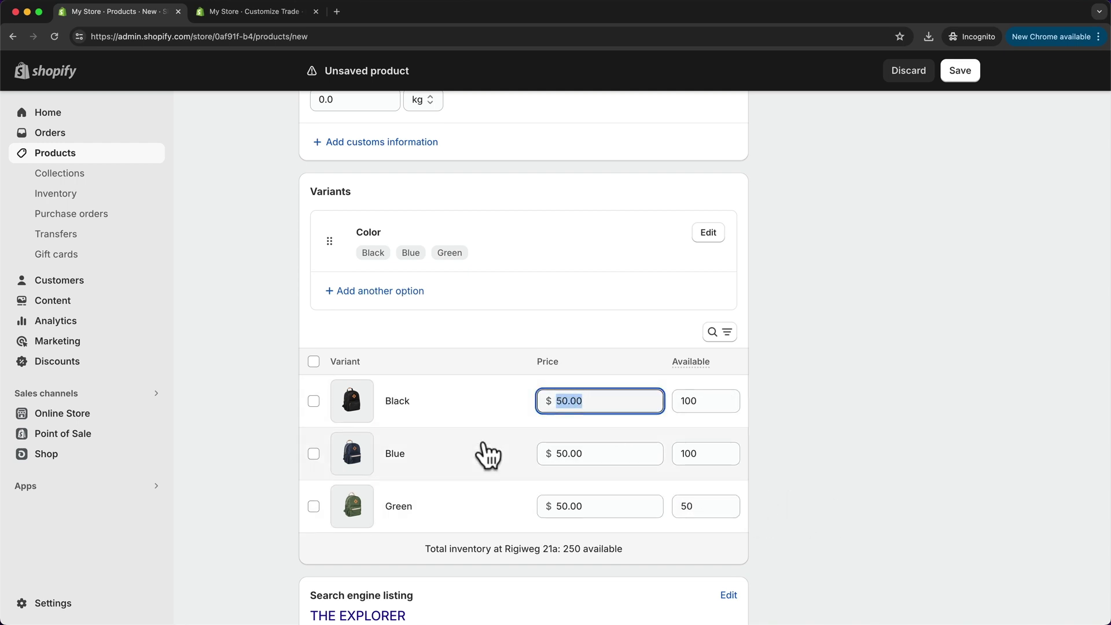
{"action": "left_click", "coordinate": [796, 455]}
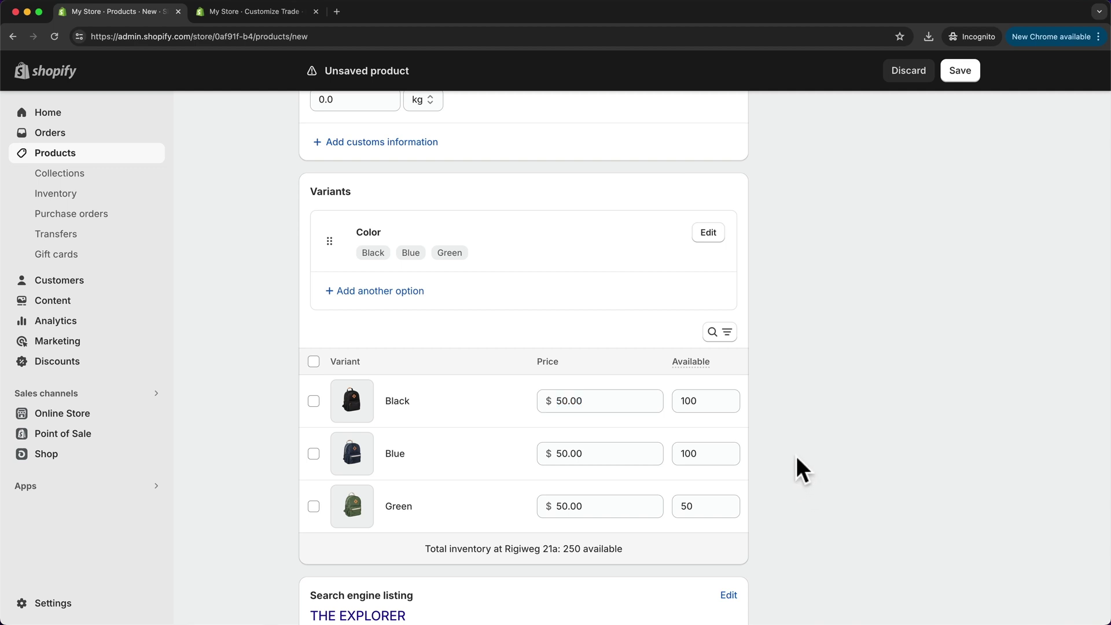
Step: Open the search engine listing for editing and examine its page title, meta description and URL handle
{"action": "scroll", "coordinate": [796, 456], "scroll_direction": "down", "scroll_amount": 3}
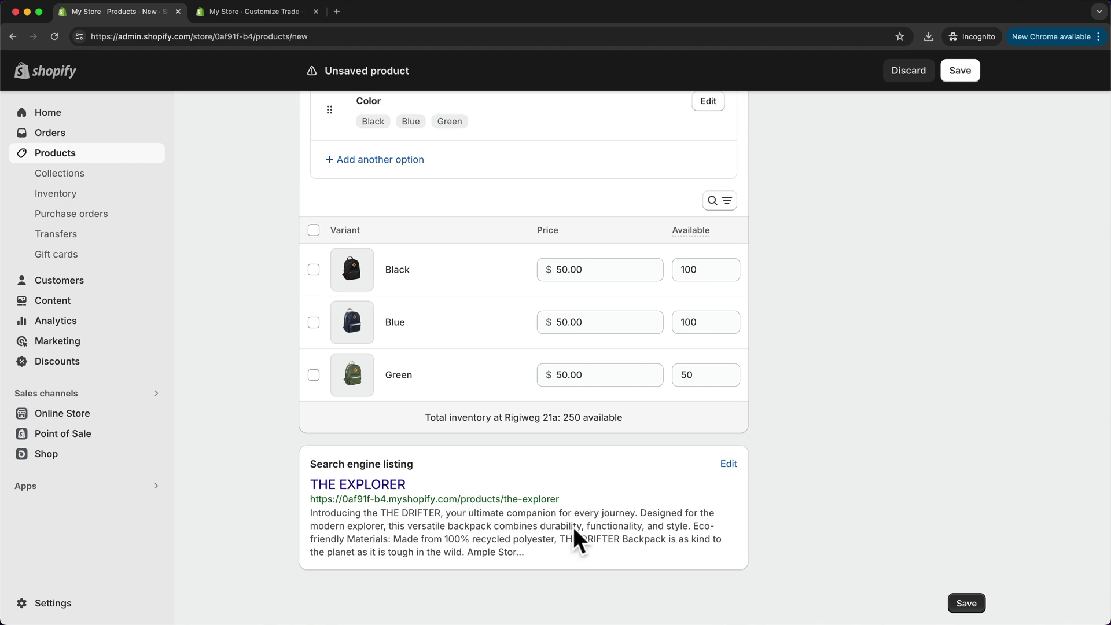
{"action": "left_click", "coordinate": [730, 464]}
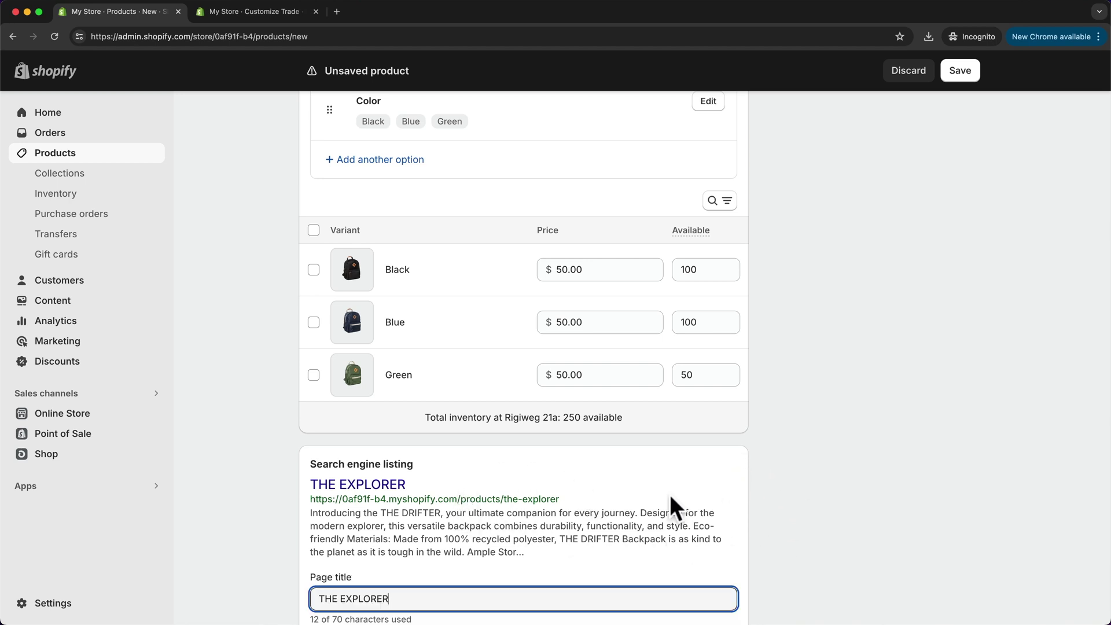
{"action": "scroll", "coordinate": [668, 494], "scroll_direction": "down", "scroll_amount": 3}
{"action": "scroll", "coordinate": [442, 457], "scroll_direction": "down", "scroll_amount": 2}
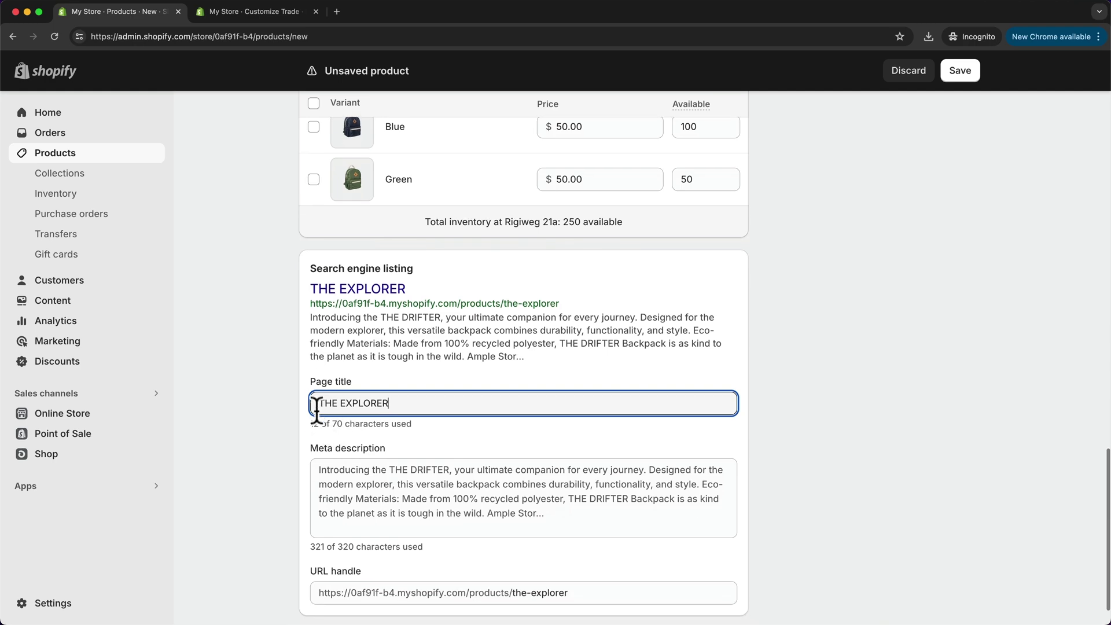
{"action": "left_click_drag", "start_coordinate": [315, 402], "coordinate": [402, 403]}
{"action": "left_click", "coordinate": [362, 499]}
{"action": "scroll", "coordinate": [406, 487], "scroll_direction": "down", "scroll_amount": 2}
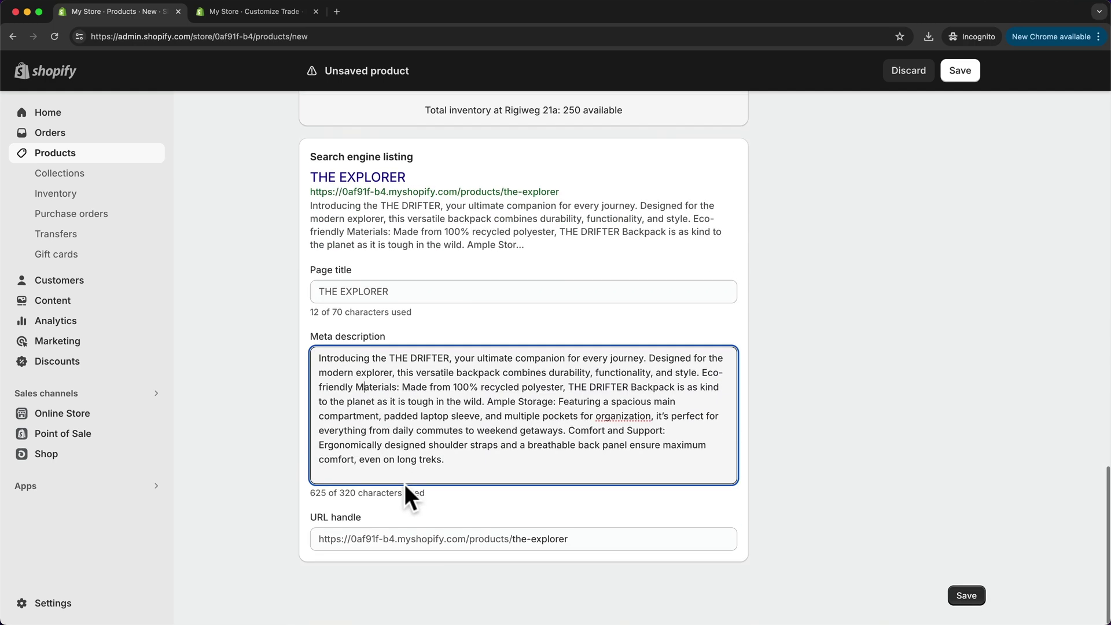
{"action": "left_click", "coordinate": [404, 547]}
{"action": "left_click_drag", "start_coordinate": [567, 546], "coordinate": [511, 546]}
{"action": "left_click", "coordinate": [854, 556]}
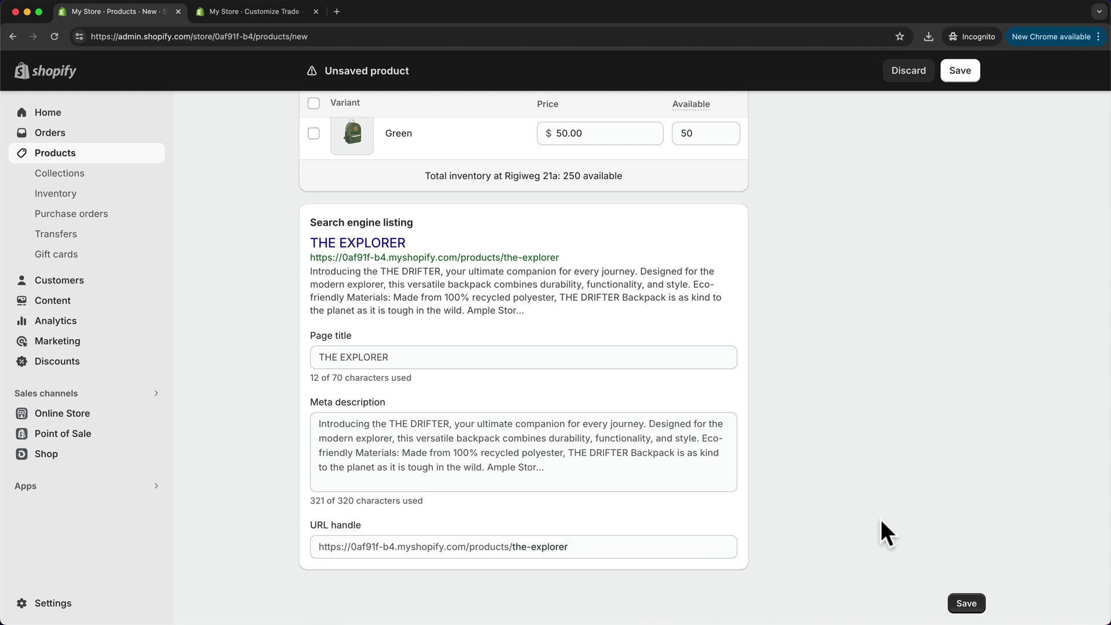
Step: Save the new product and go to the store's product list
{"action": "left_click", "coordinate": [966, 604]}
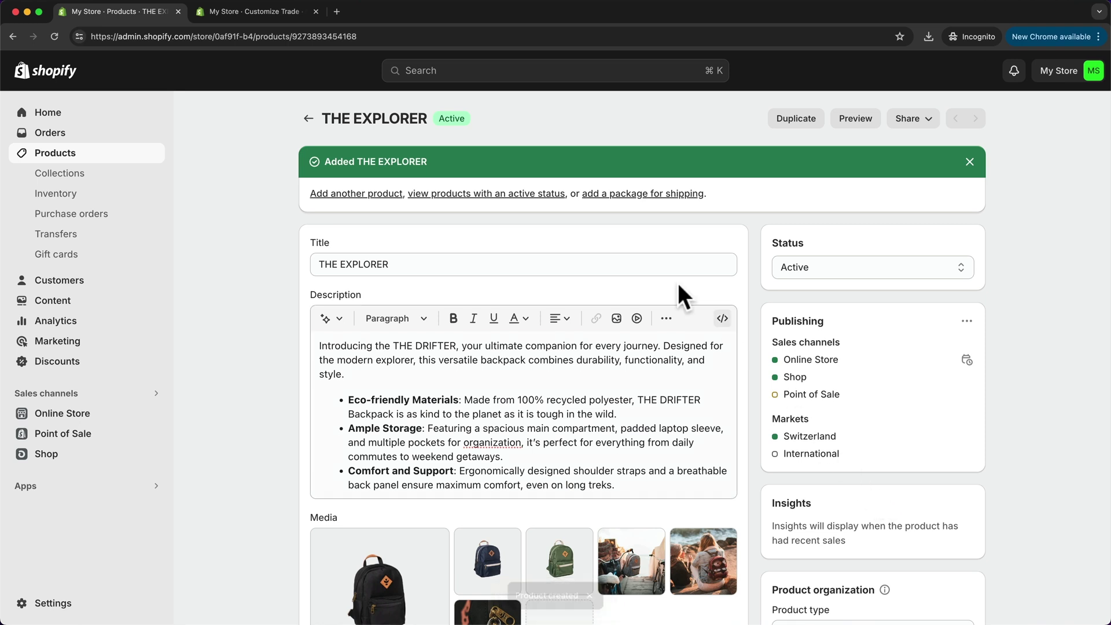
{"action": "left_click", "coordinate": [72, 154]}
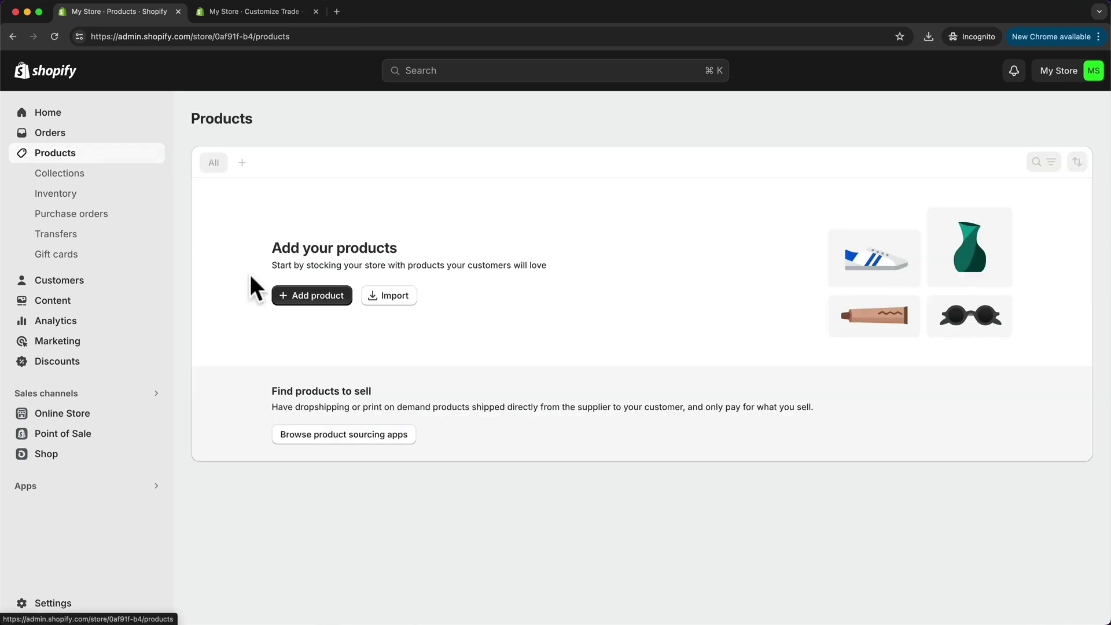
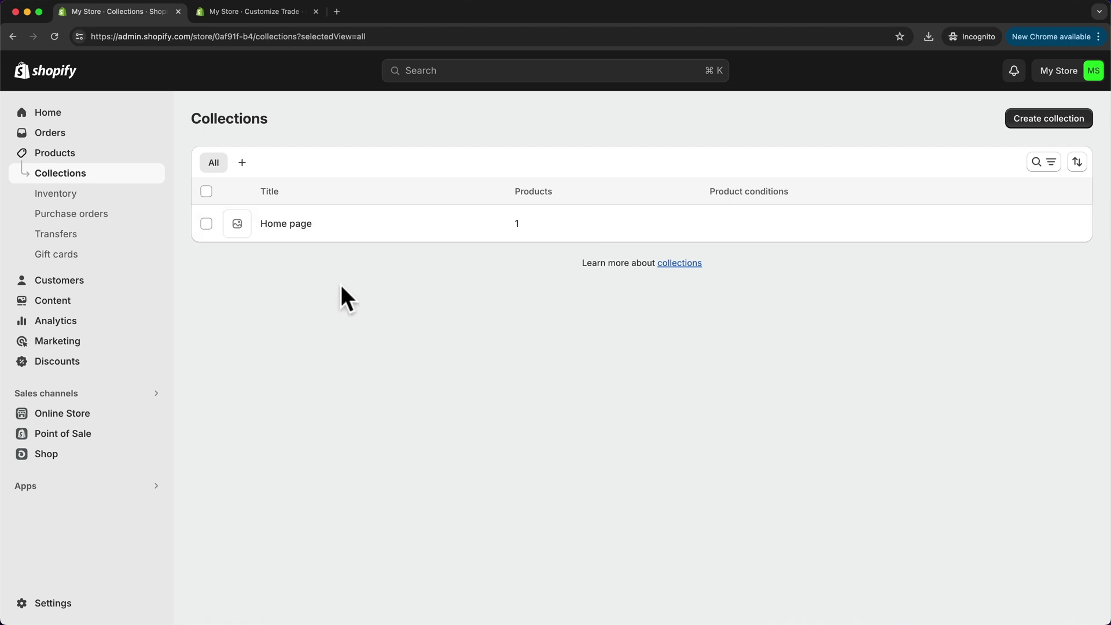
Step: Delete the Home page collection from the store
{"action": "left_click", "coordinate": [206, 223]}
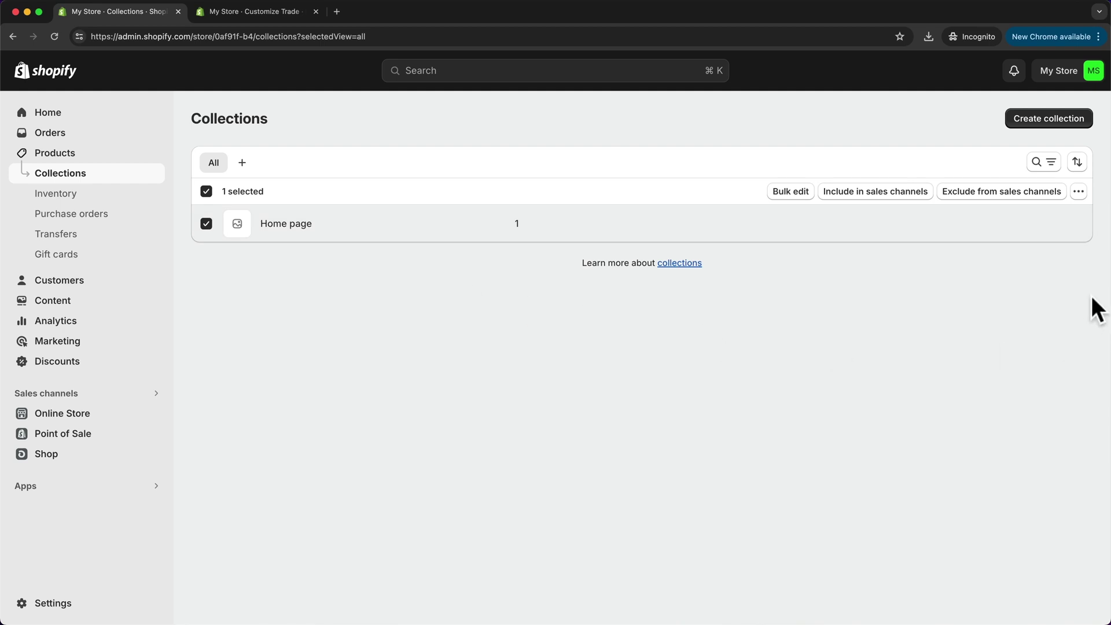
{"action": "left_click", "coordinate": [1078, 191]}
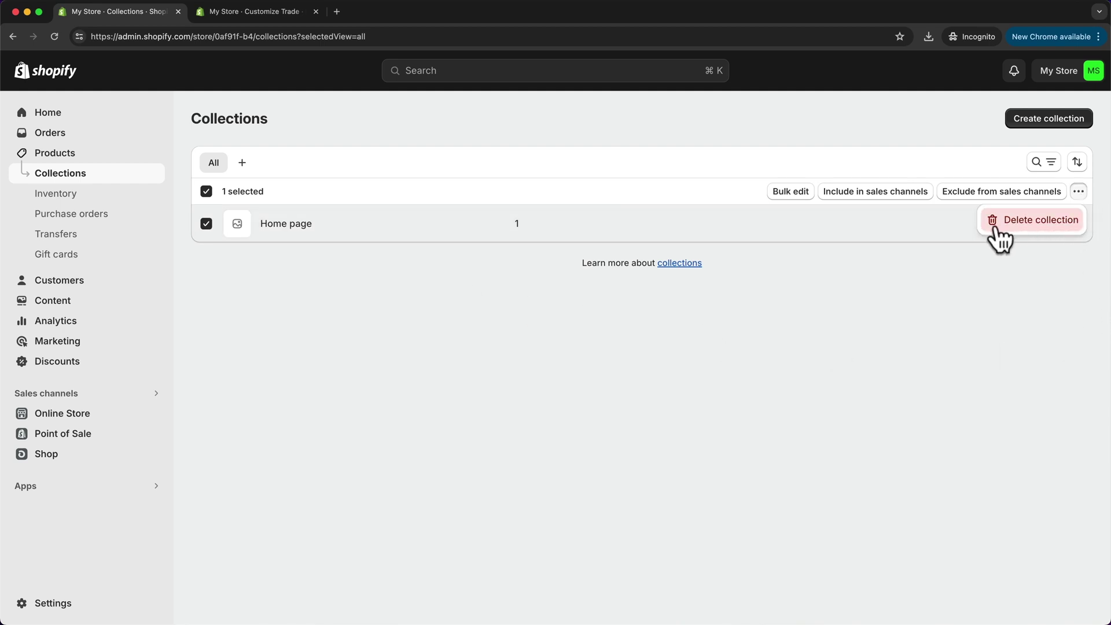
{"action": "left_click", "coordinate": [1039, 226]}
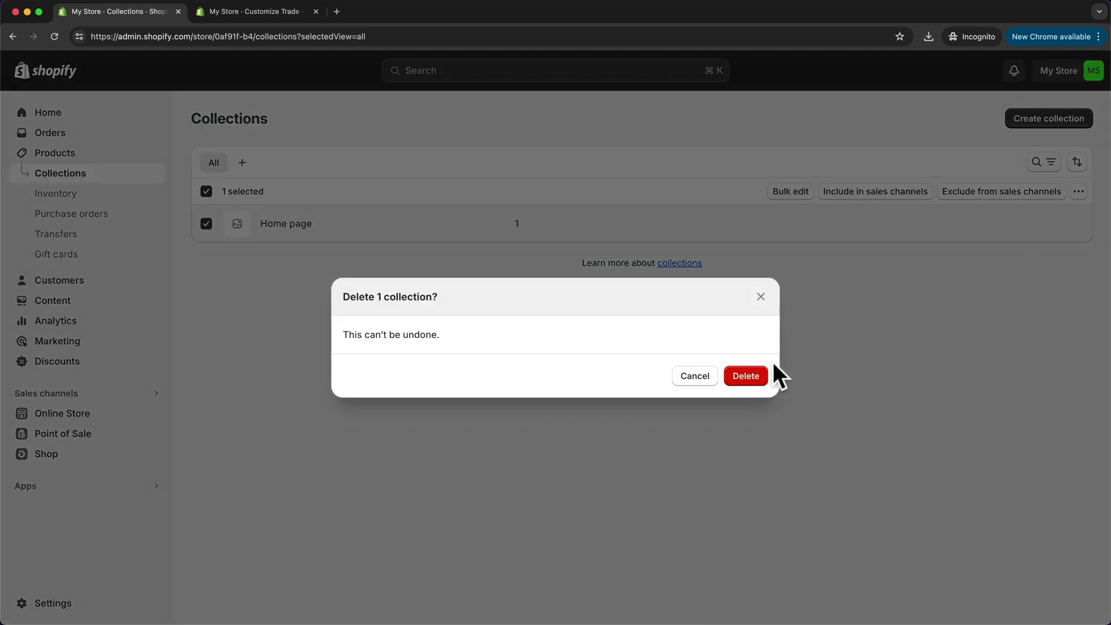
{"action": "left_click", "coordinate": [745, 375]}
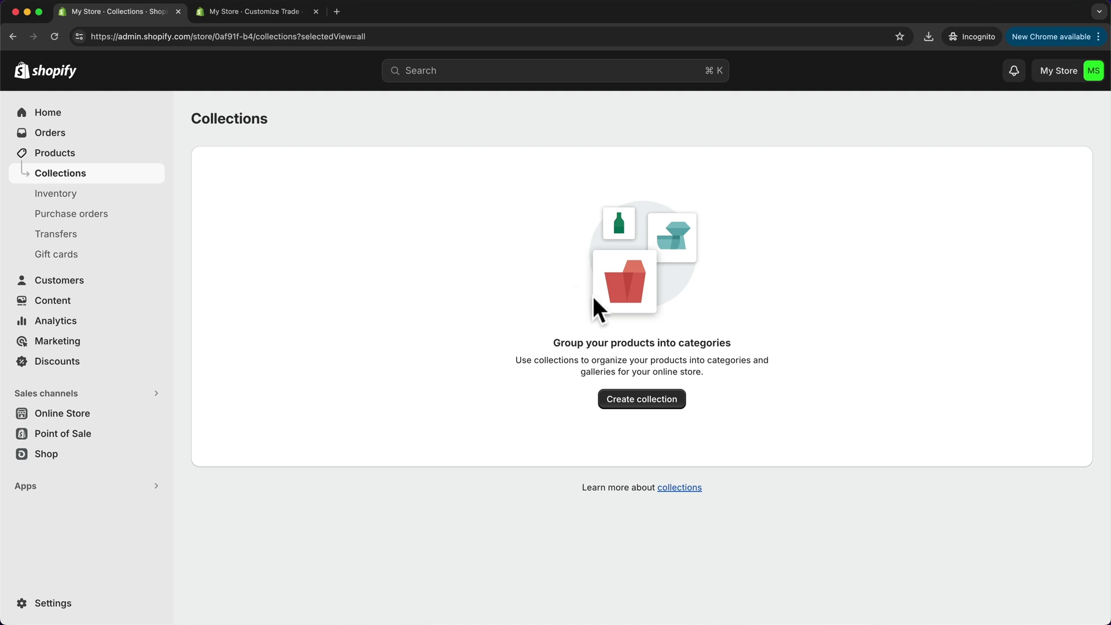
Step: Start a collection titled Backpacks, describing backpacks as popular for school, work, travel and outdoor activities due to their convenience and hands-free design
{"action": "left_click", "coordinate": [649, 408]}
{"action": "left_click", "coordinate": [528, 185]}
{"action": "type", "text": "Back"}
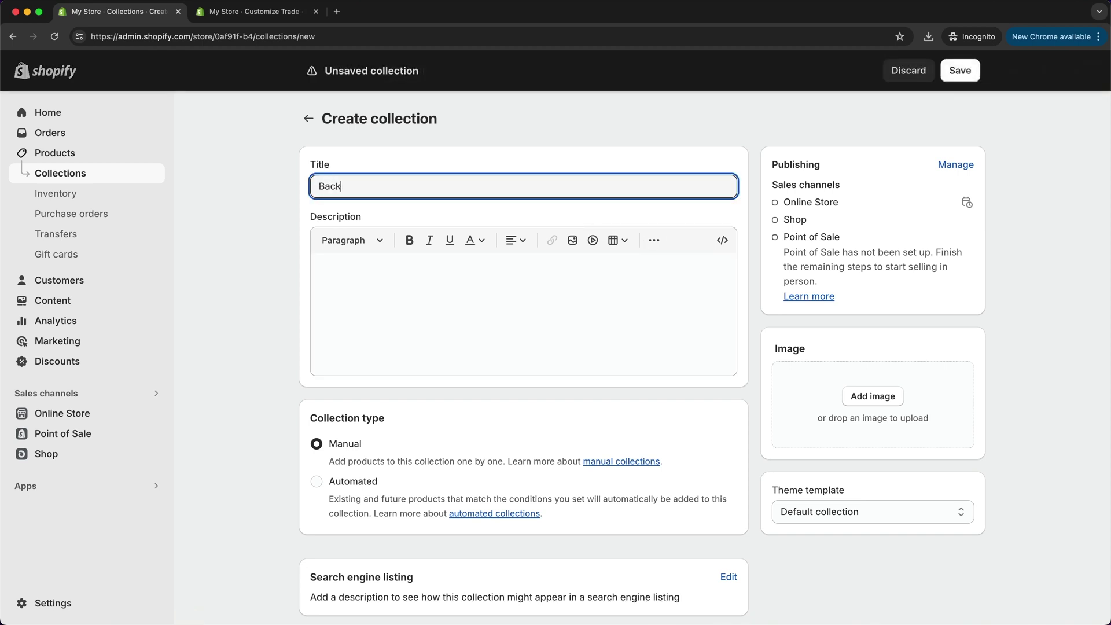
{"action": "type", "text": "packs"}
{"action": "left_click", "coordinate": [258, 203]}
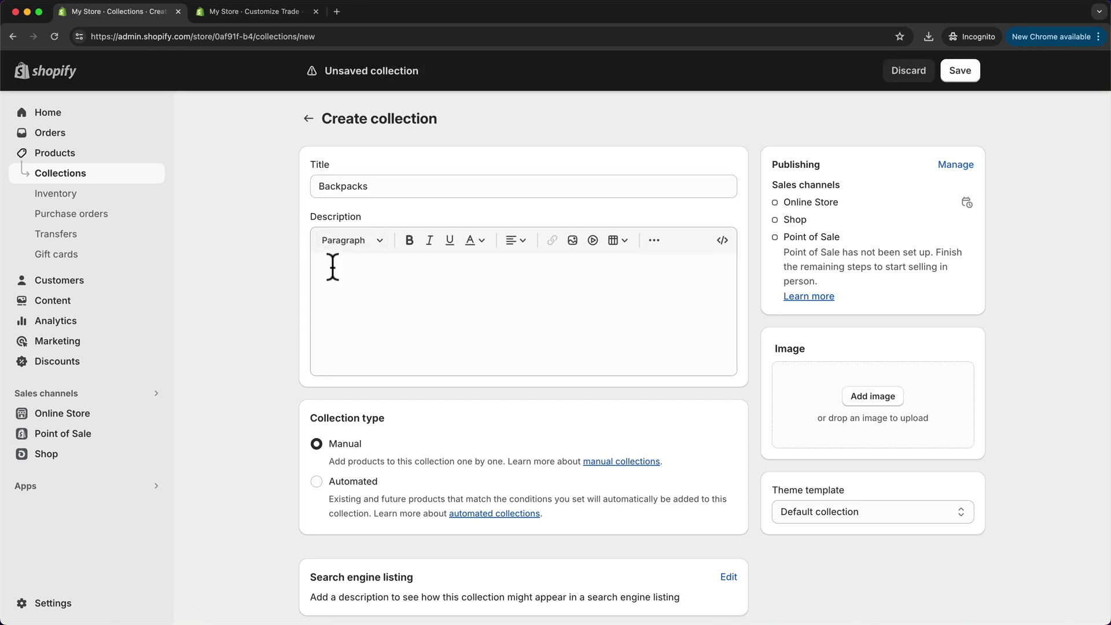
{"action": "left_click", "coordinate": [382, 273]}
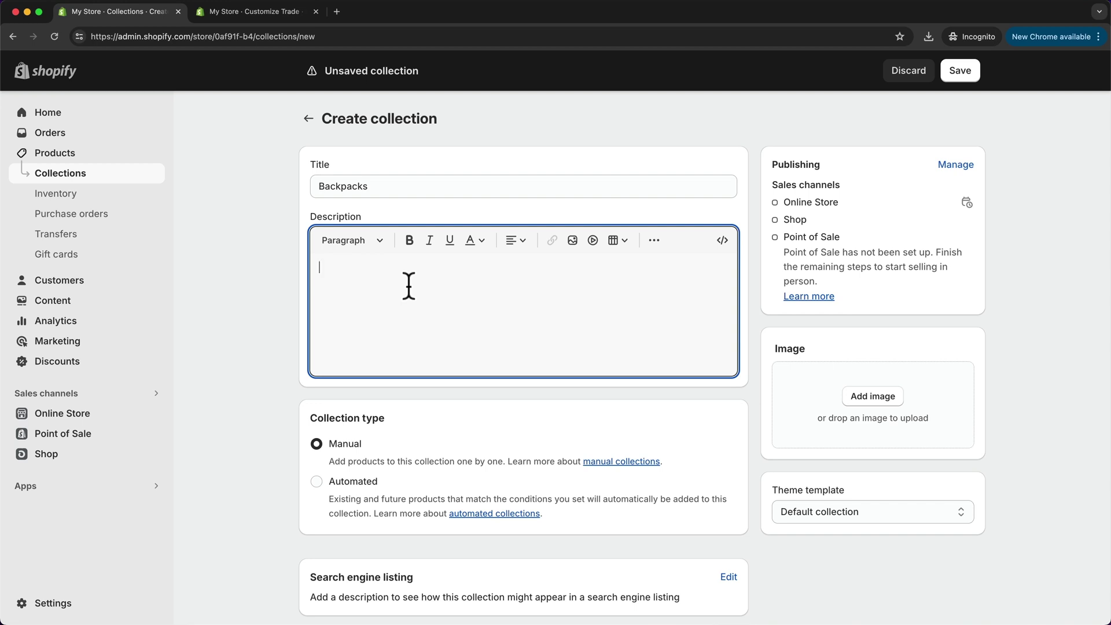
{"action": "type", "text": "Backpacks are popular for school, work, travel, and outdoor activities due to their convenience and hands-free design."}
Step: Add the navy backpack picture as the collection's image and save the collection
{"action": "scroll", "coordinate": [565, 292], "scroll_direction": "down", "scroll_amount": 3}
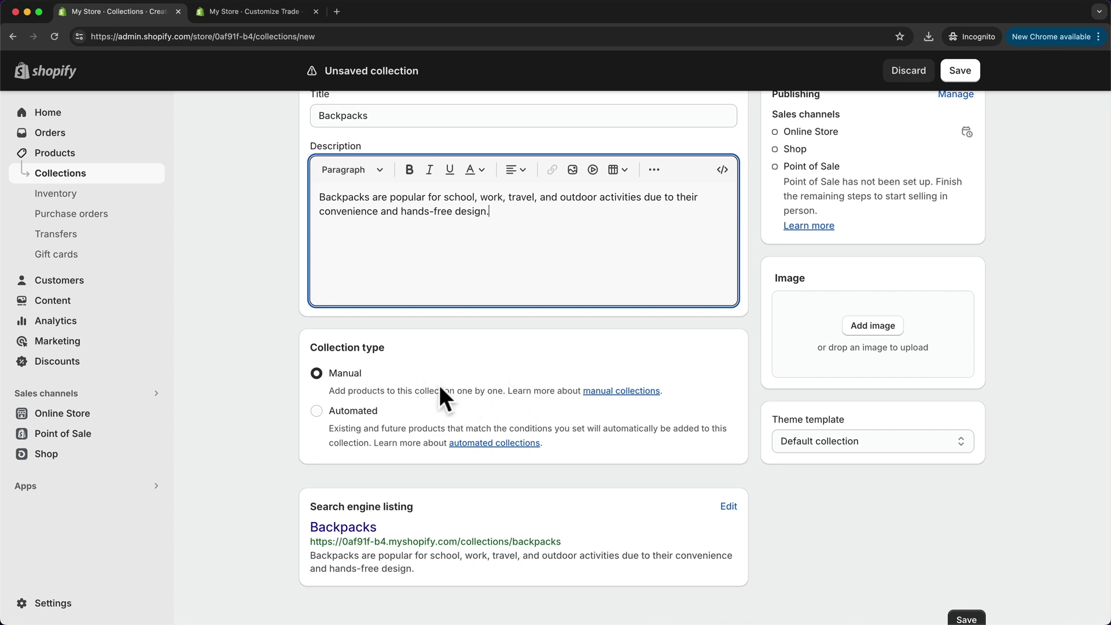
{"action": "scroll", "coordinate": [440, 388], "scroll_direction": "up", "scroll_amount": 2}
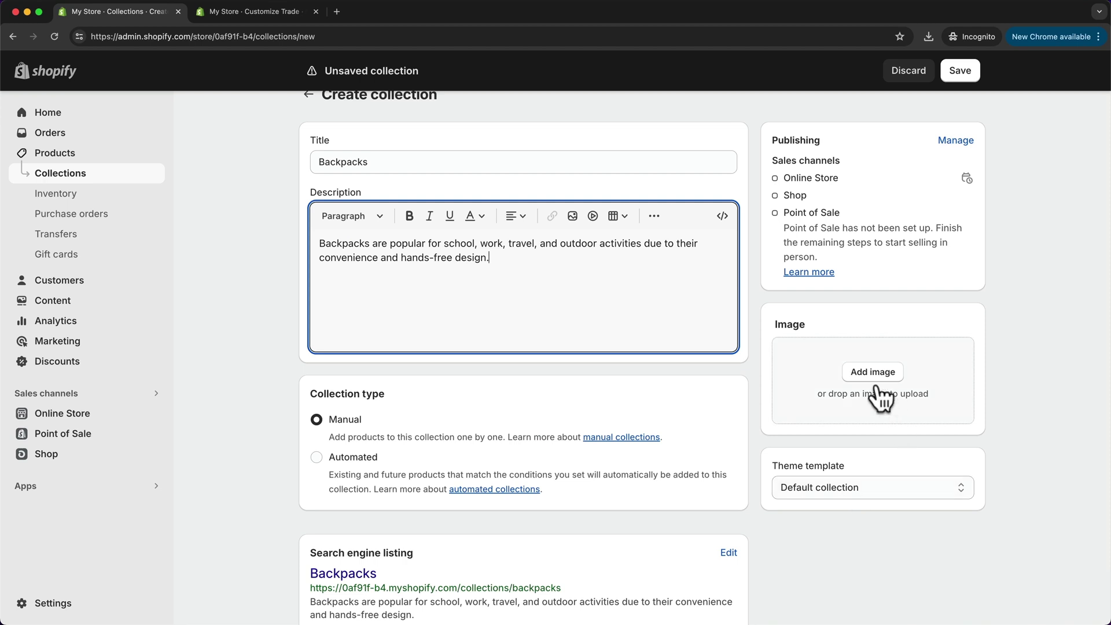
{"action": "left_click_drag", "start_coordinate": [856, 624], "coordinate": [870, 374]}
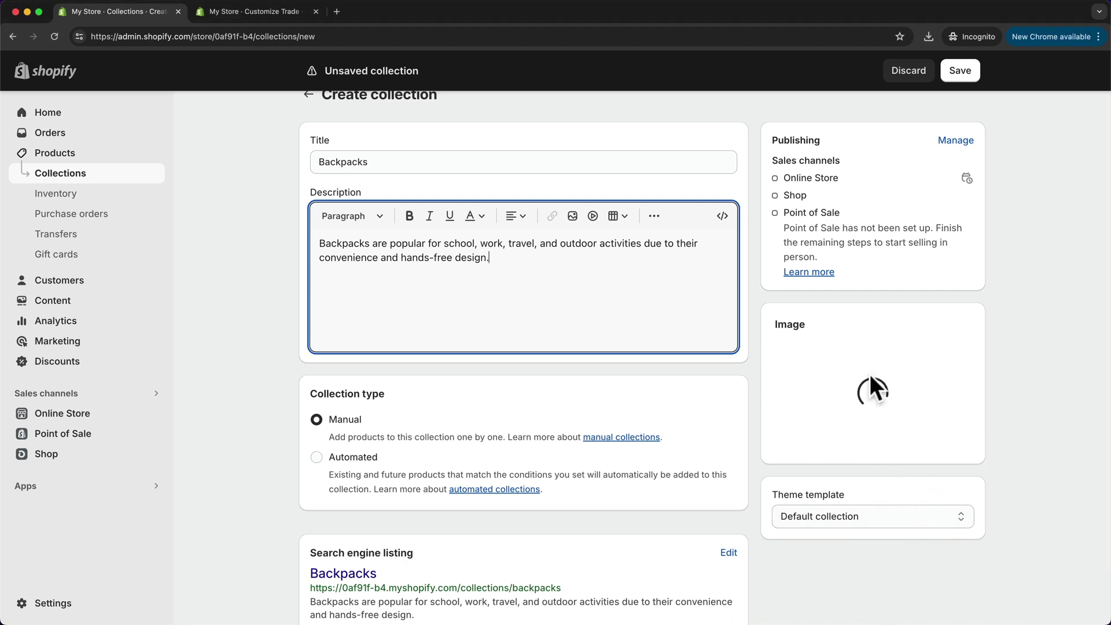
{"action": "left_click", "coordinate": [965, 72]}
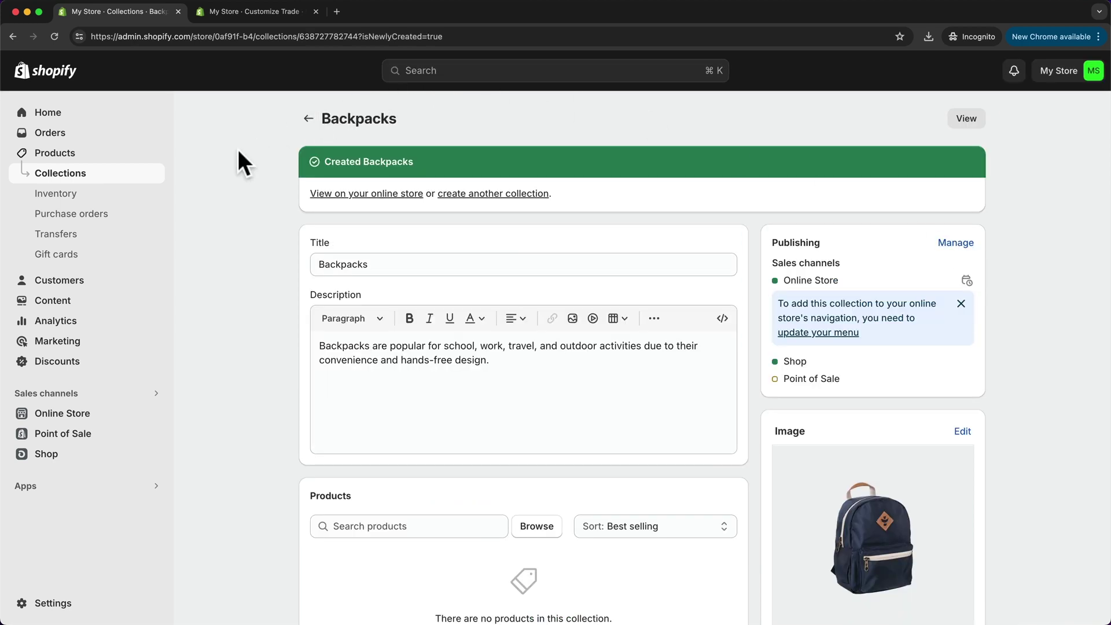
Step: Return to the collections list and open a blank form for another collection
{"action": "left_click", "coordinate": [69, 175]}
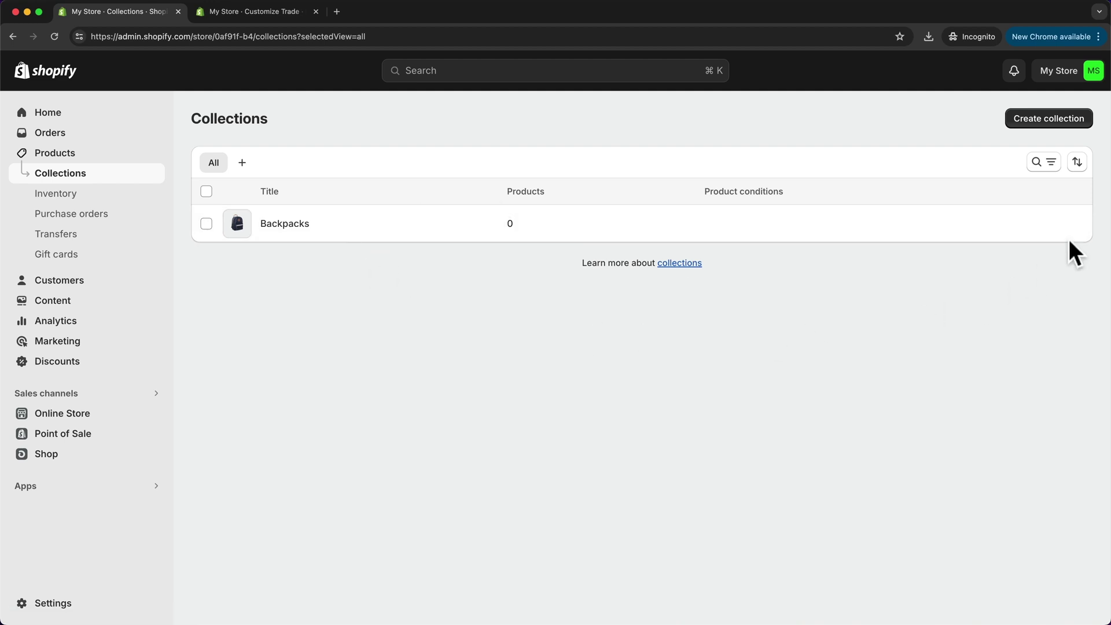
{"action": "left_click", "coordinate": [1077, 121]}
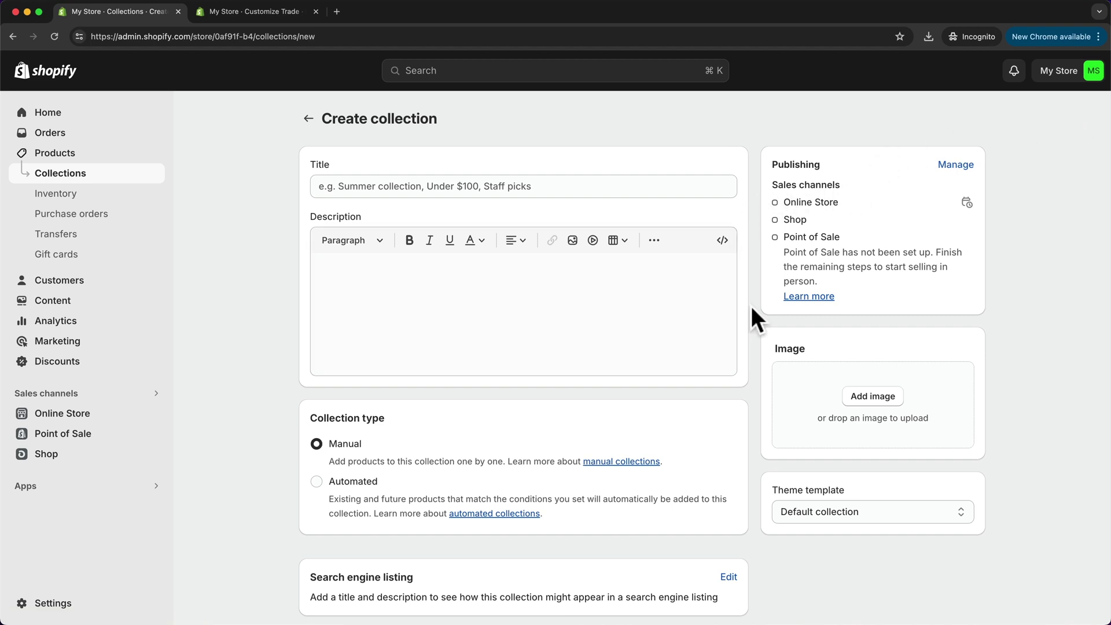
{"action": "key", "text": "super+bracketleft"}
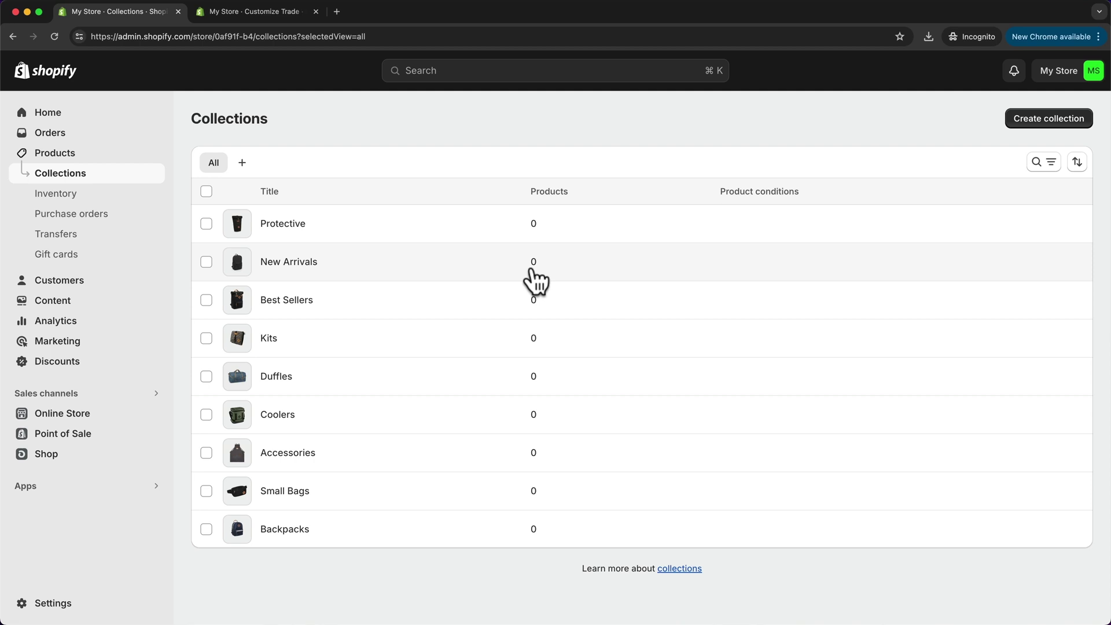
Step: Add the products EXPLORER LIMITED, ROLLTOP LIMITED, both THE DRIFTER entries and THE EXPLORER to the Backpacks collection
{"action": "left_click", "coordinate": [54, 153]}
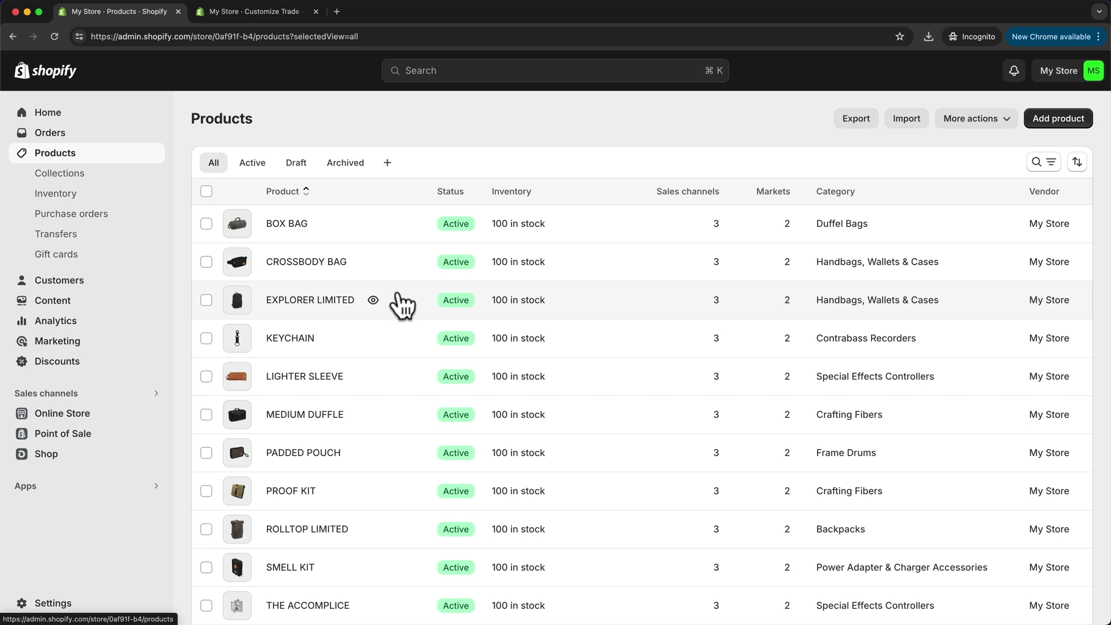
{"action": "scroll", "coordinate": [399, 302], "scroll_direction": "down", "scroll_amount": 5}
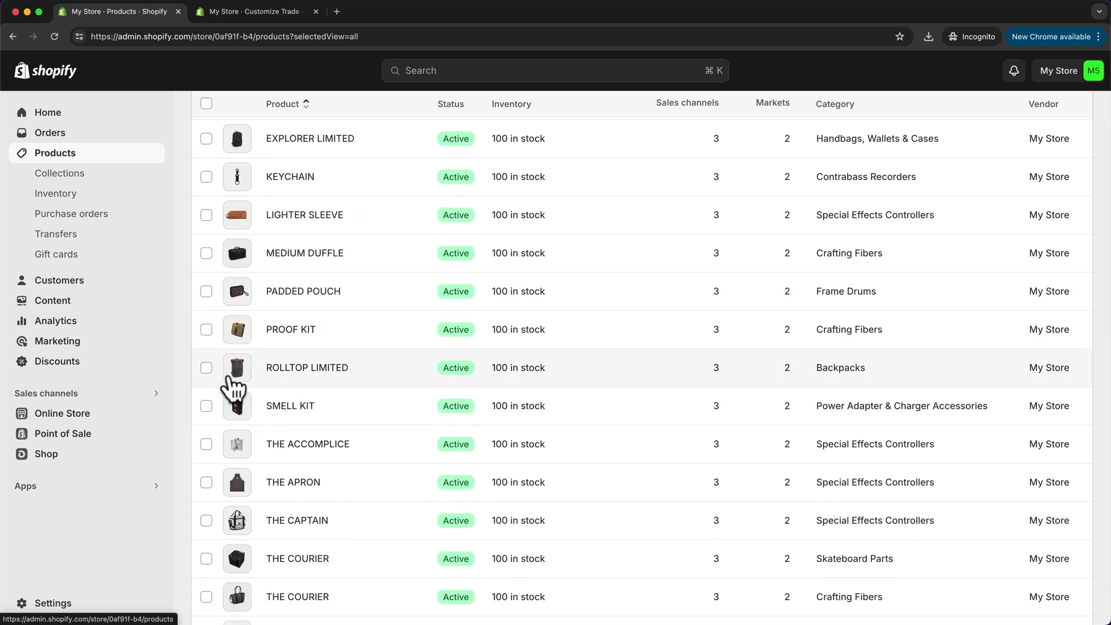
{"action": "left_click", "coordinate": [207, 368]}
{"action": "scroll", "coordinate": [214, 186], "scroll_direction": "up", "scroll_amount": 1}
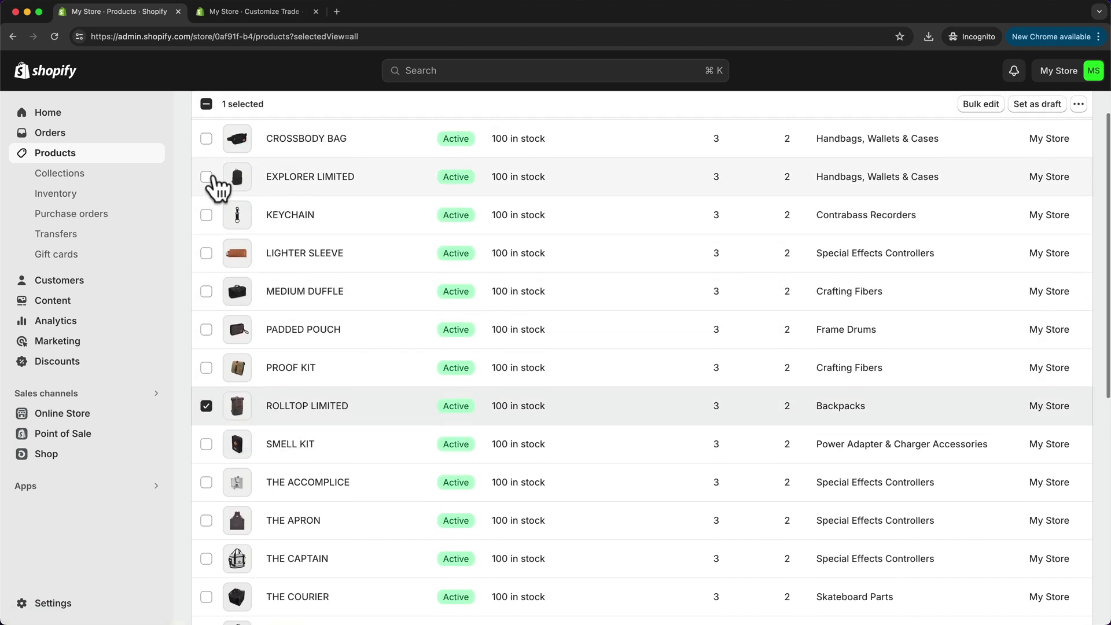
{"action": "left_click", "coordinate": [207, 177]}
{"action": "scroll", "coordinate": [307, 289], "scroll_direction": "down", "scroll_amount": 5}
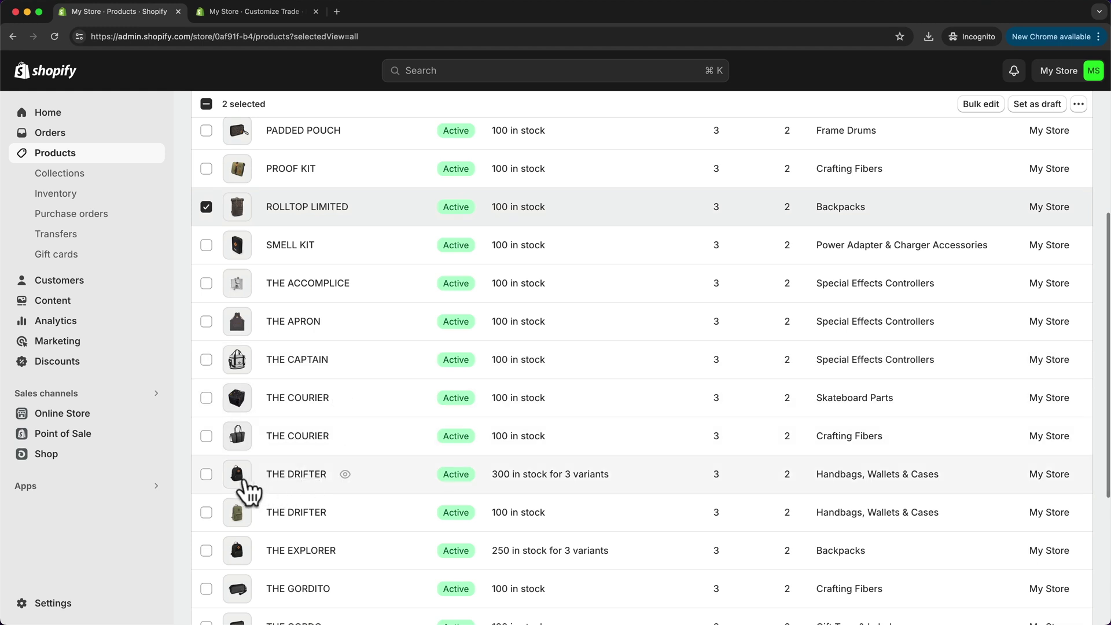
{"action": "left_click", "coordinate": [207, 474]}
{"action": "left_click", "coordinate": [206, 512]}
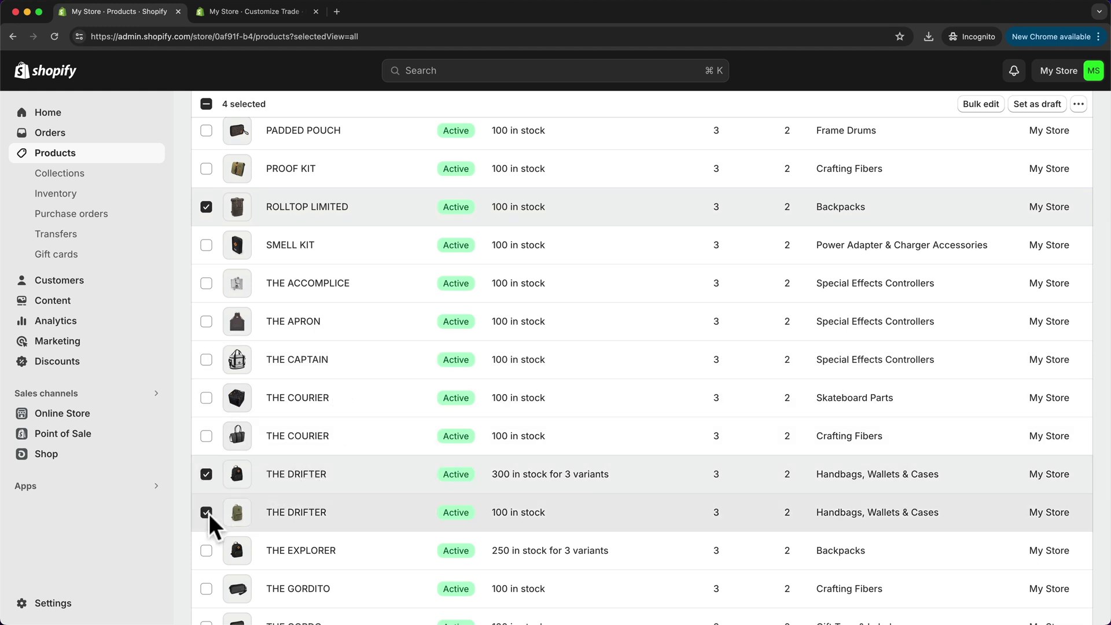
{"action": "left_click", "coordinate": [334, 570]}
{"action": "scroll", "coordinate": [370, 549], "scroll_direction": "up", "scroll_amount": 1}
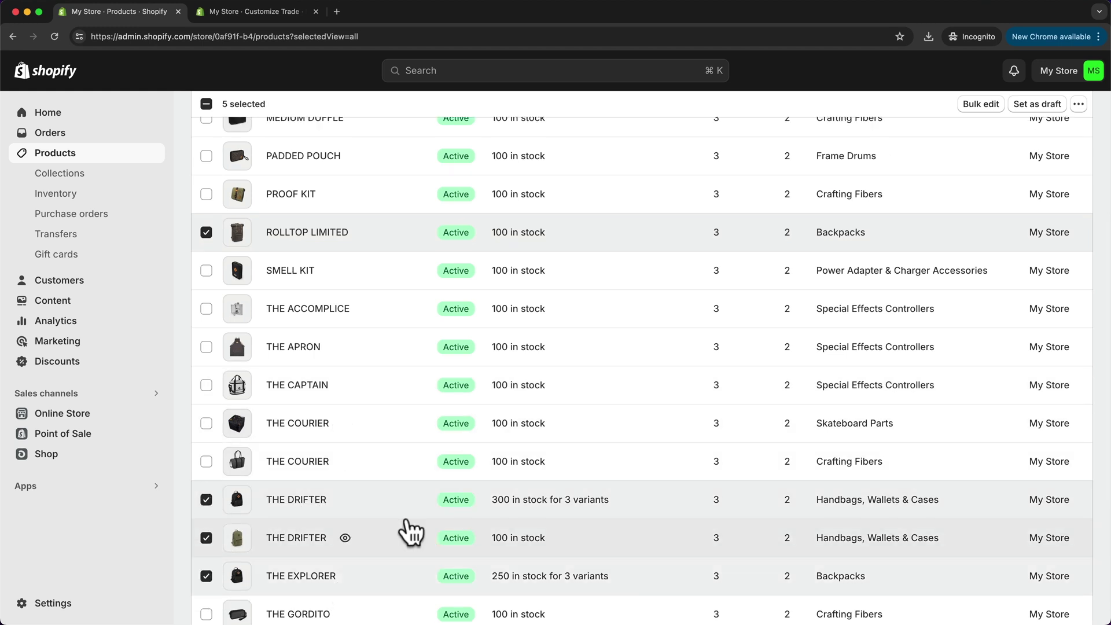
{"action": "scroll", "coordinate": [431, 424], "scroll_direction": "up", "scroll_amount": 5}
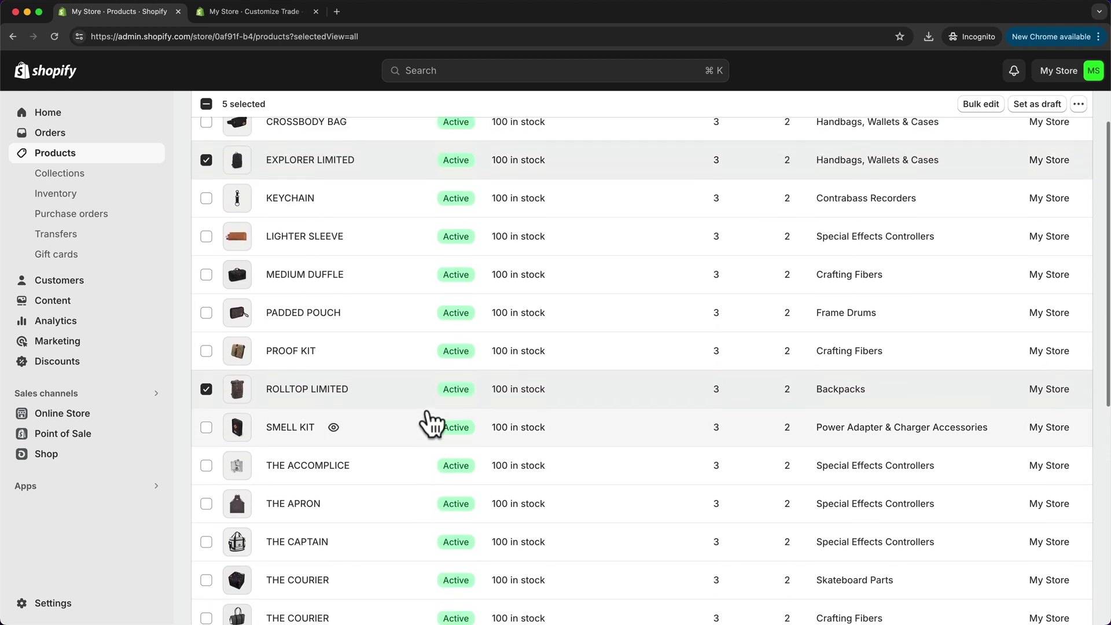
{"action": "scroll", "coordinate": [431, 424], "scroll_direction": "up", "scroll_amount": 2}
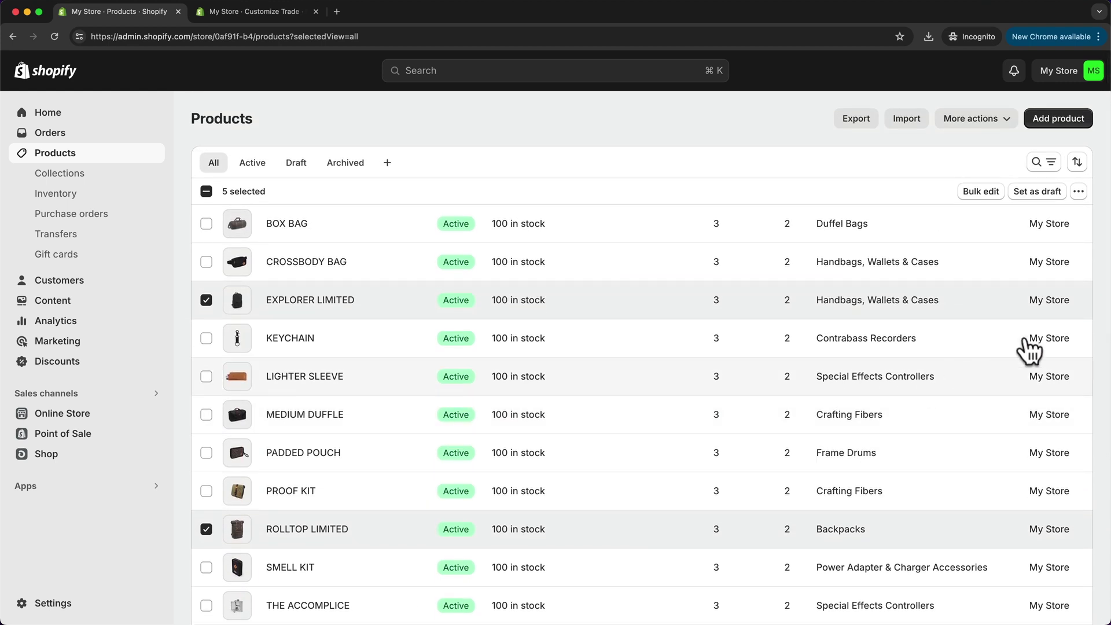
{"action": "left_click", "coordinate": [1078, 193]}
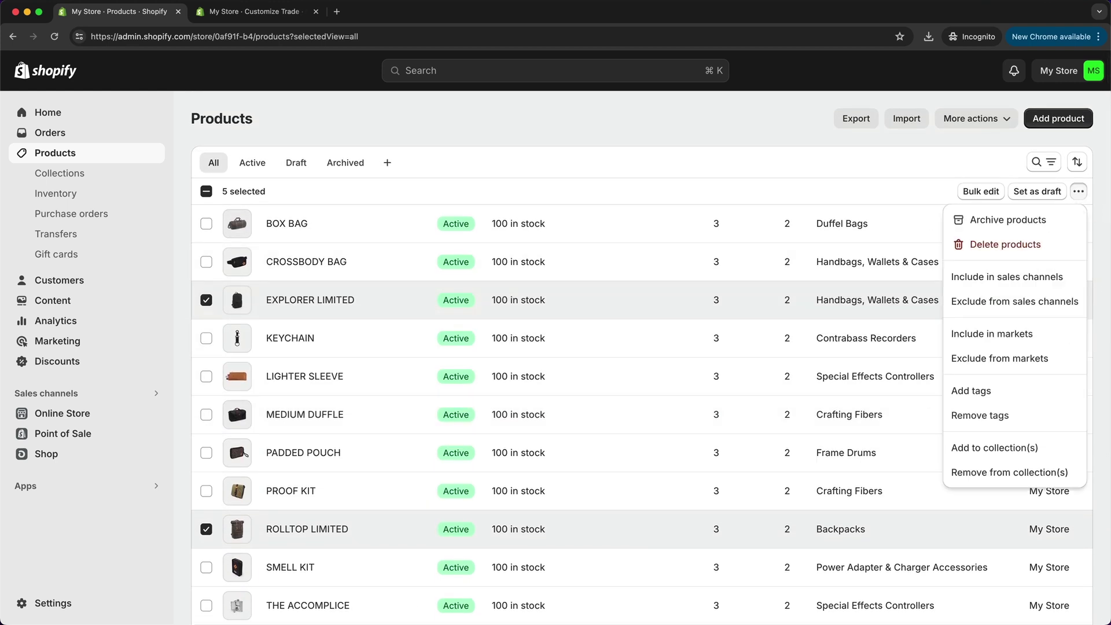
{"action": "left_click", "coordinate": [983, 451]}
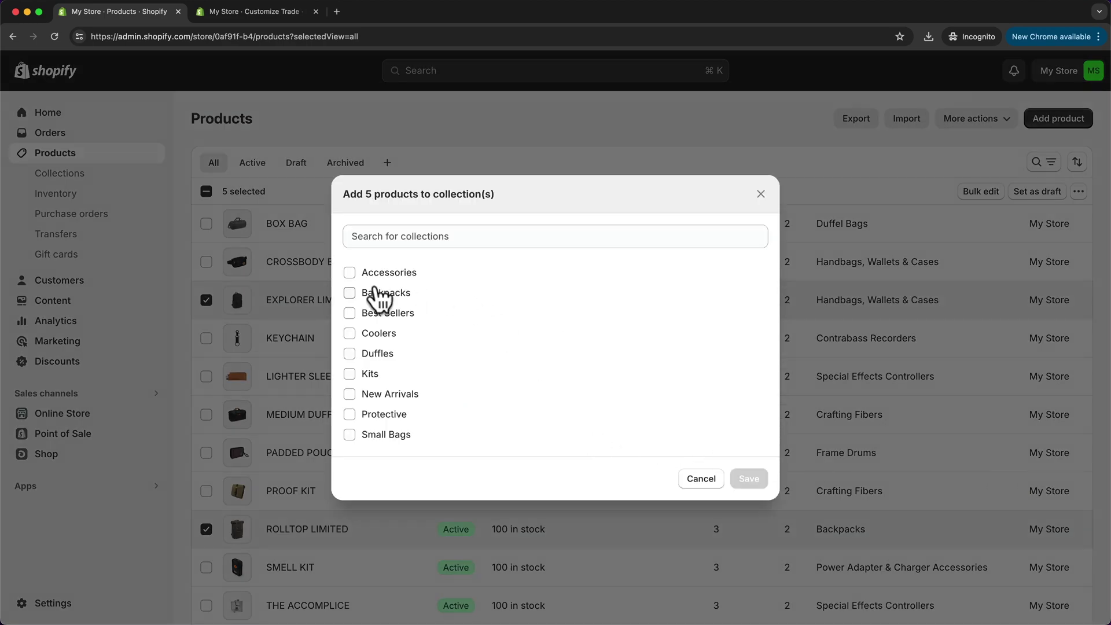
{"action": "left_click", "coordinate": [352, 293]}
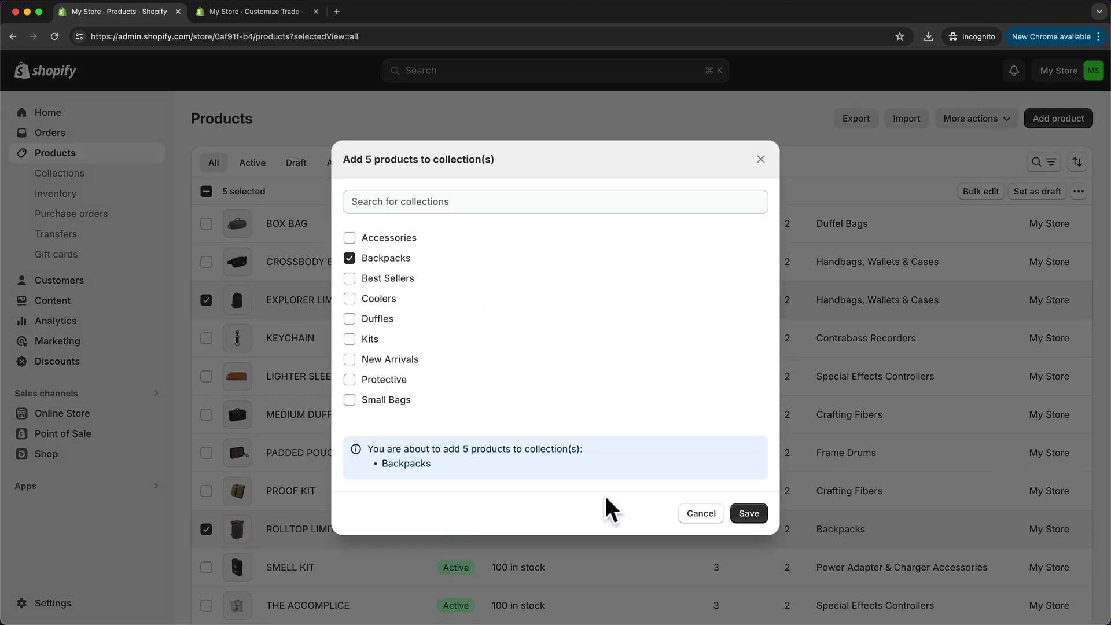
{"action": "left_click", "coordinate": [752, 515]}
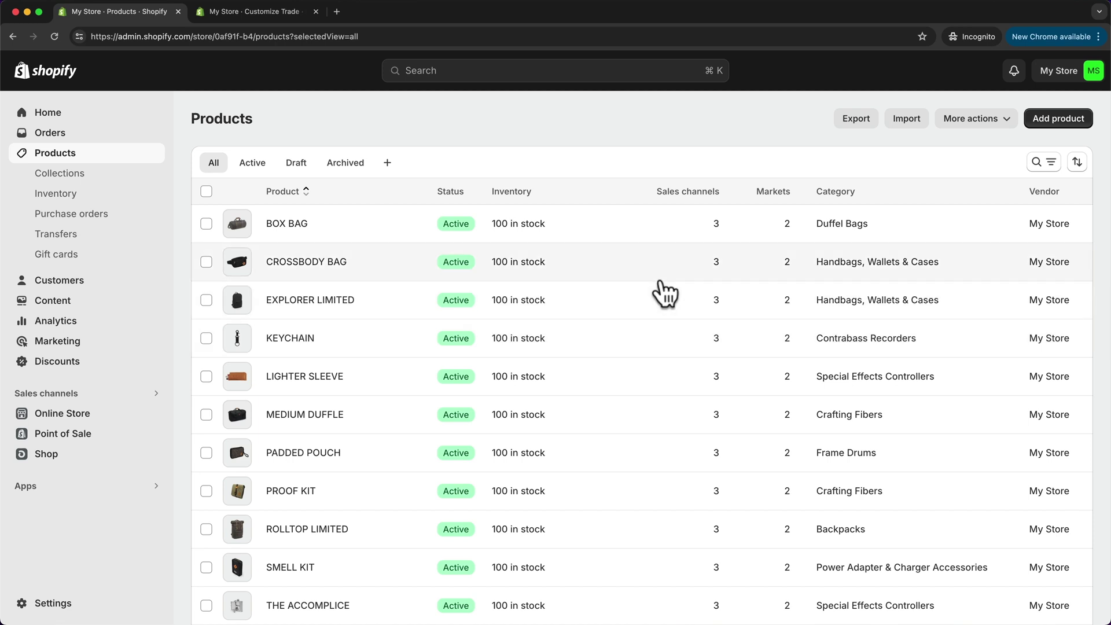
Step: Add BOX BAG, EXPLORER LIMITED, PADDED POUCH, SMELL KIT, THE CAPTAIN, the three-variant THE DRIFTER and THE GORDO to the Best Sellers collection
{"action": "left_click", "coordinate": [83, 178]}
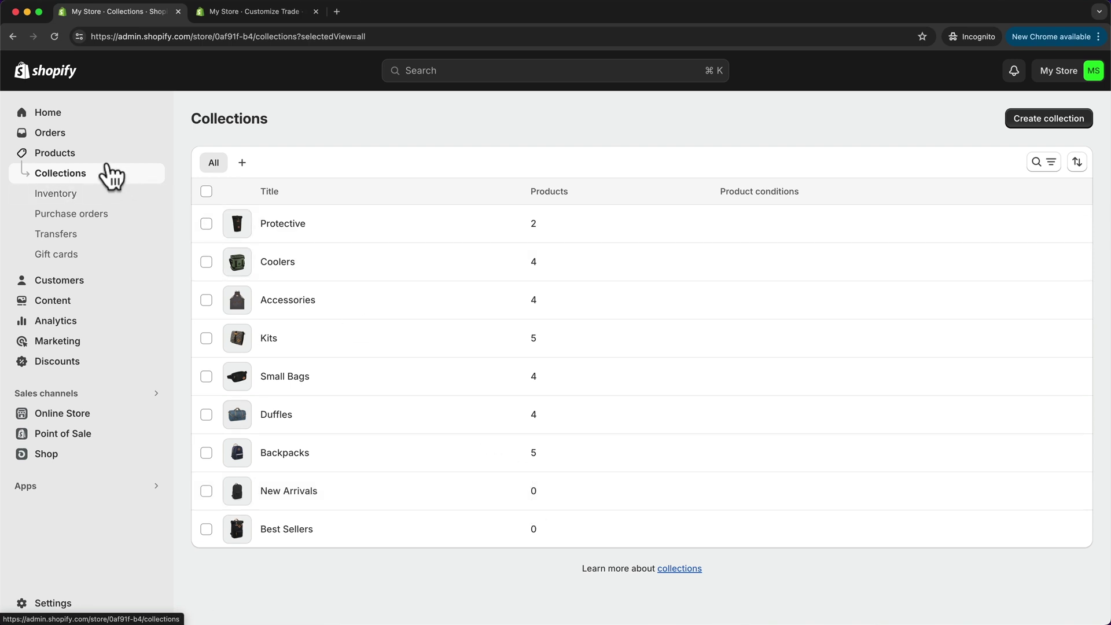
{"action": "left_click", "coordinate": [73, 156]}
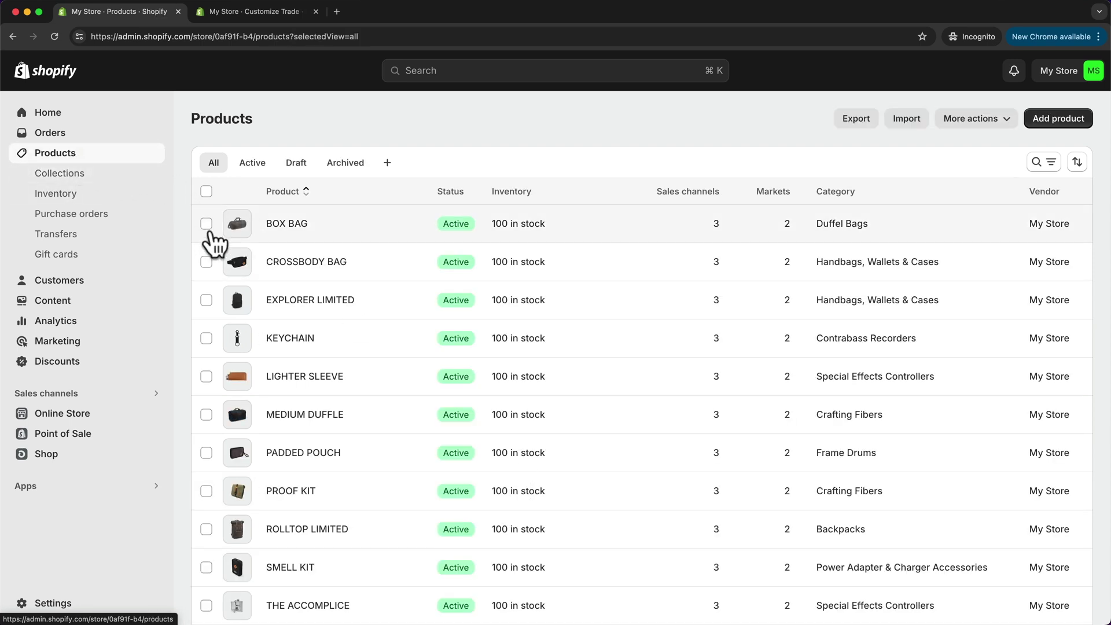
{"action": "left_click", "coordinate": [206, 223]}
{"action": "left_click", "coordinate": [206, 300]}
{"action": "scroll", "coordinate": [215, 454], "scroll_direction": "down", "scroll_amount": 5}
{"action": "left_click", "coordinate": [206, 434]}
{"action": "left_click", "coordinate": [206, 320]}
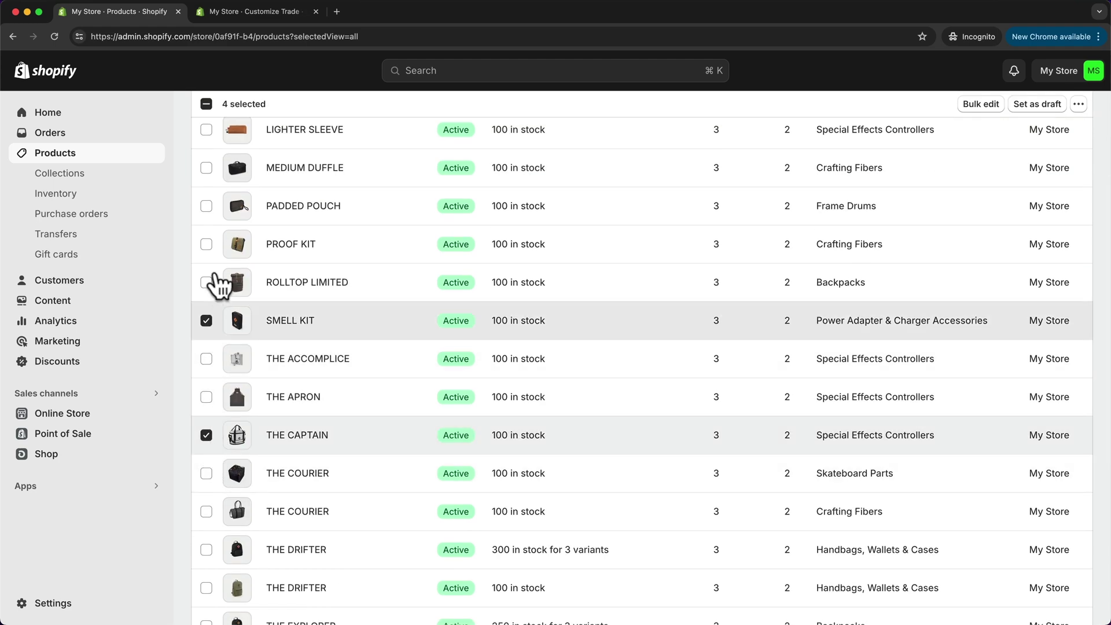
{"action": "left_click", "coordinate": [206, 208]}
{"action": "scroll", "coordinate": [211, 278], "scroll_direction": "down", "scroll_amount": 3}
{"action": "left_click", "coordinate": [206, 411]}
{"action": "left_click", "coordinate": [206, 564]}
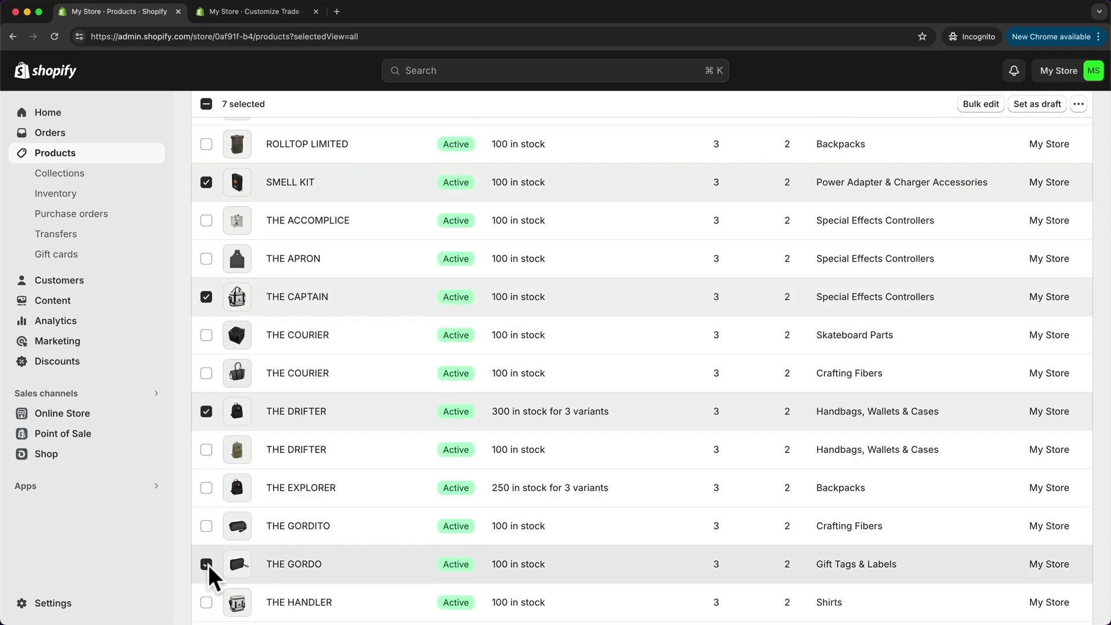
{"action": "left_click", "coordinate": [1079, 104]}
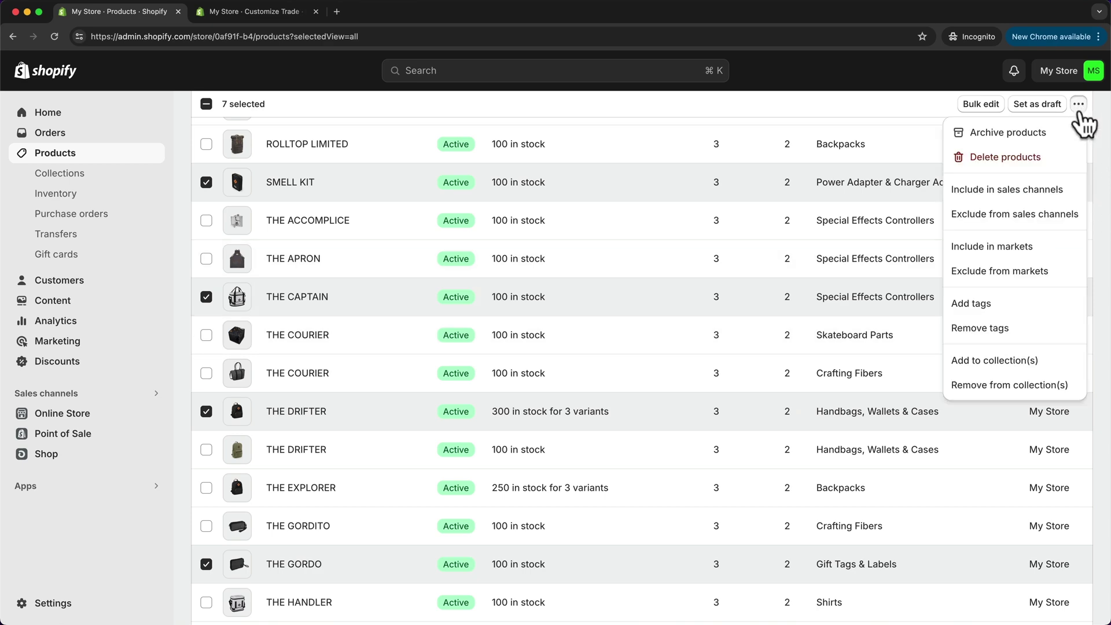
{"action": "left_click", "coordinate": [986, 361]}
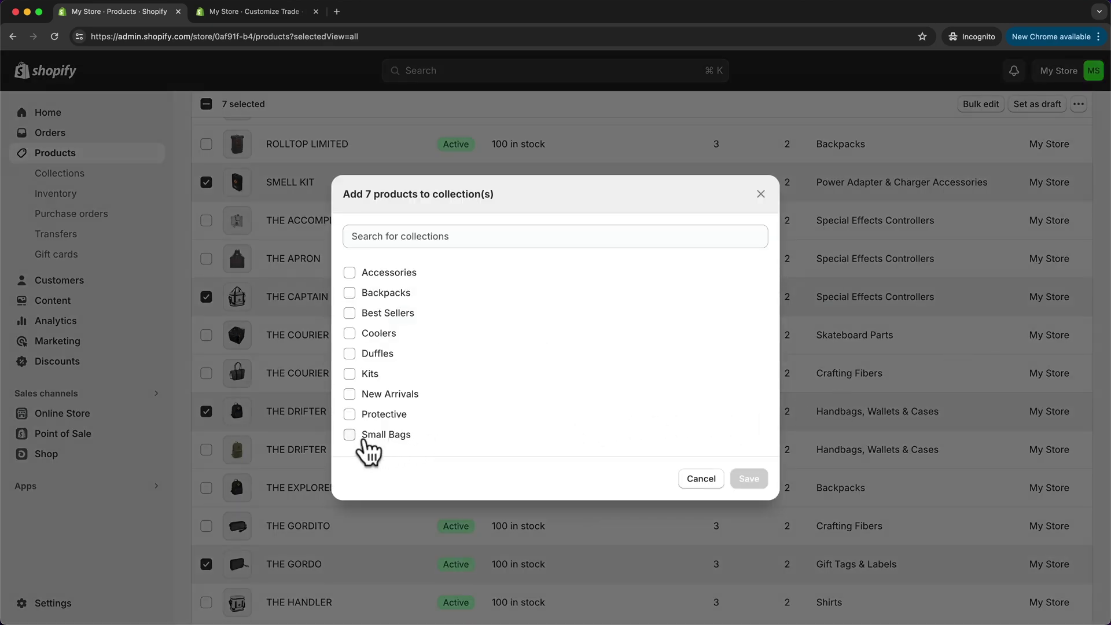
{"action": "left_click", "coordinate": [349, 313]}
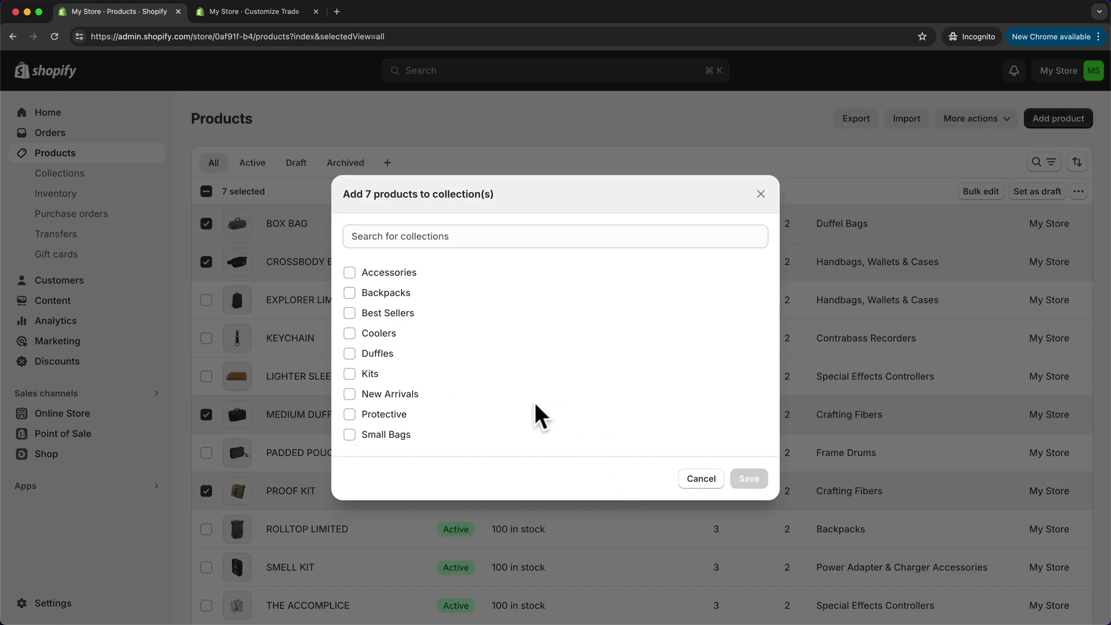
Step: Add the seven selected products, including BOX BAG, CROSSBODY BAG, MEDIUM DUFFLE and PROOF KIT, to the New Arrivals collection
{"action": "left_click", "coordinate": [350, 394]}
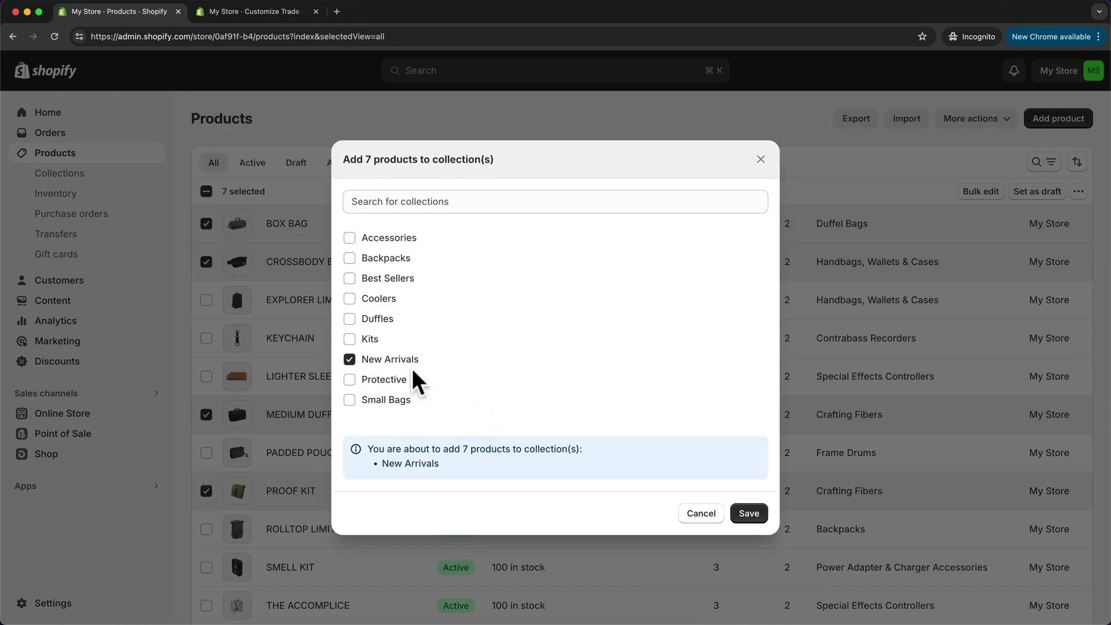
{"action": "left_click", "coordinate": [751, 515]}
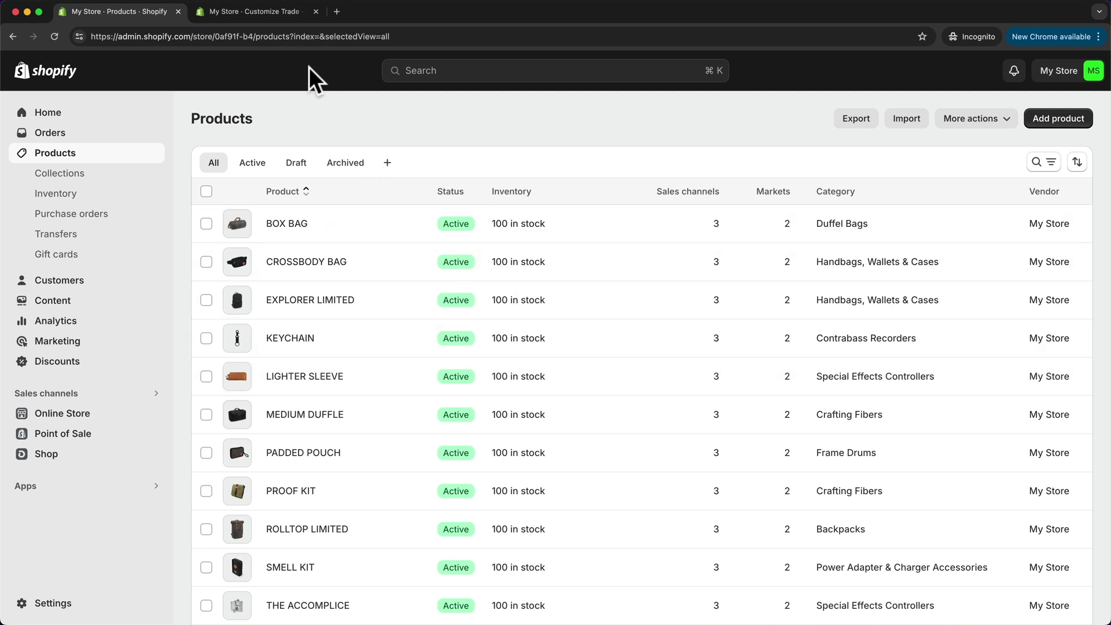
Step: Go to the online store's themes and open the current Trade theme for customization on its home page
{"action": "left_click", "coordinate": [271, 16]}
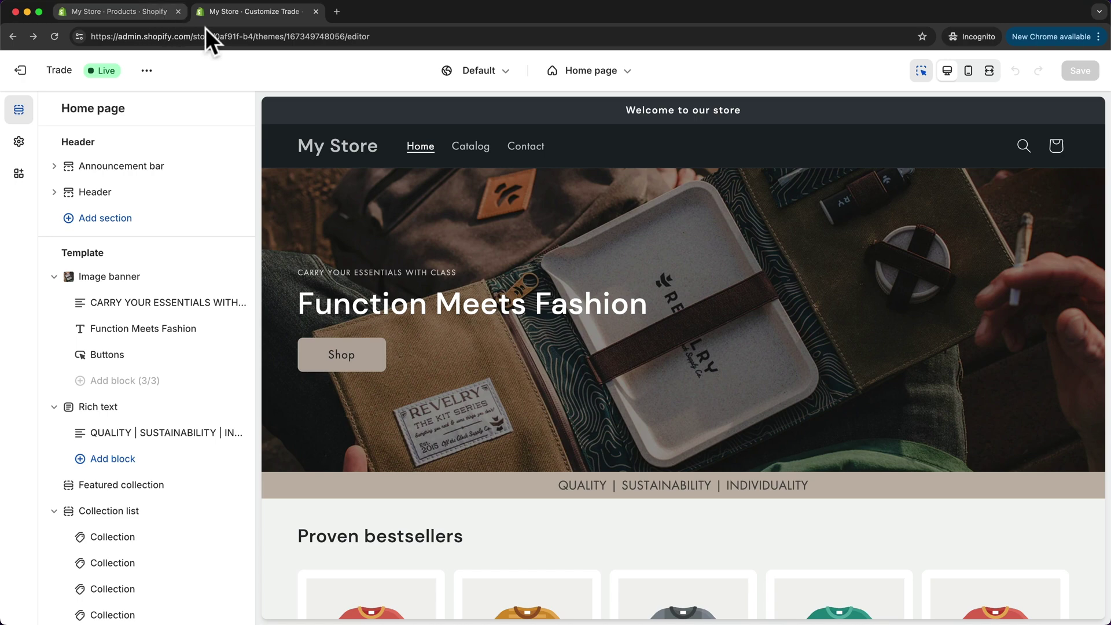
{"action": "left_click", "coordinate": [148, 8]}
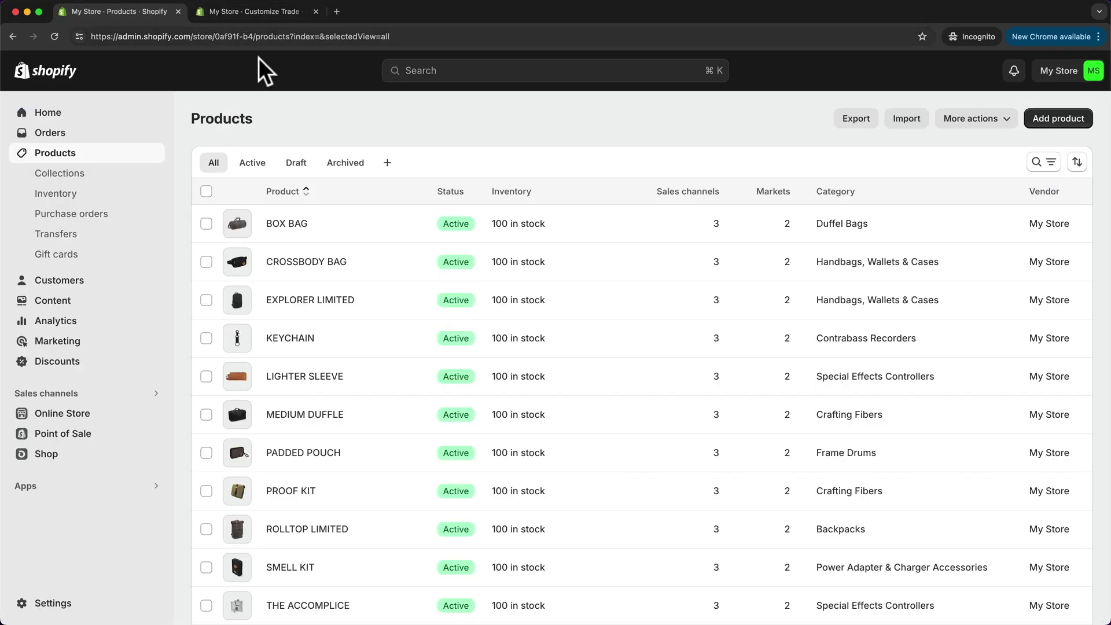
{"action": "left_click", "coordinate": [92, 413]}
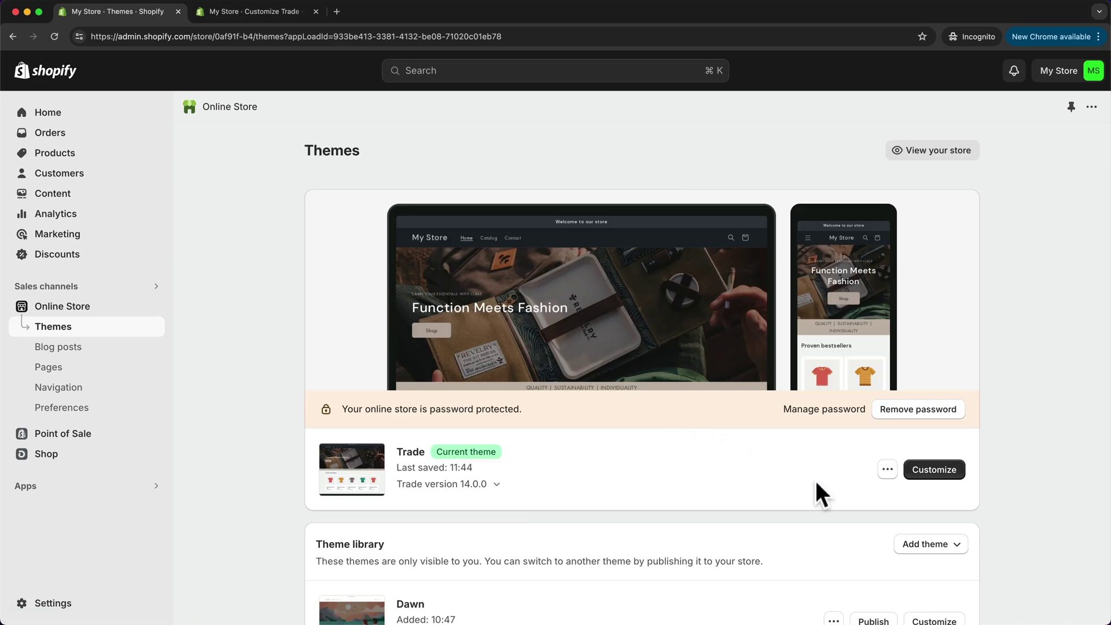
{"action": "left_click", "coordinate": [942, 477]}
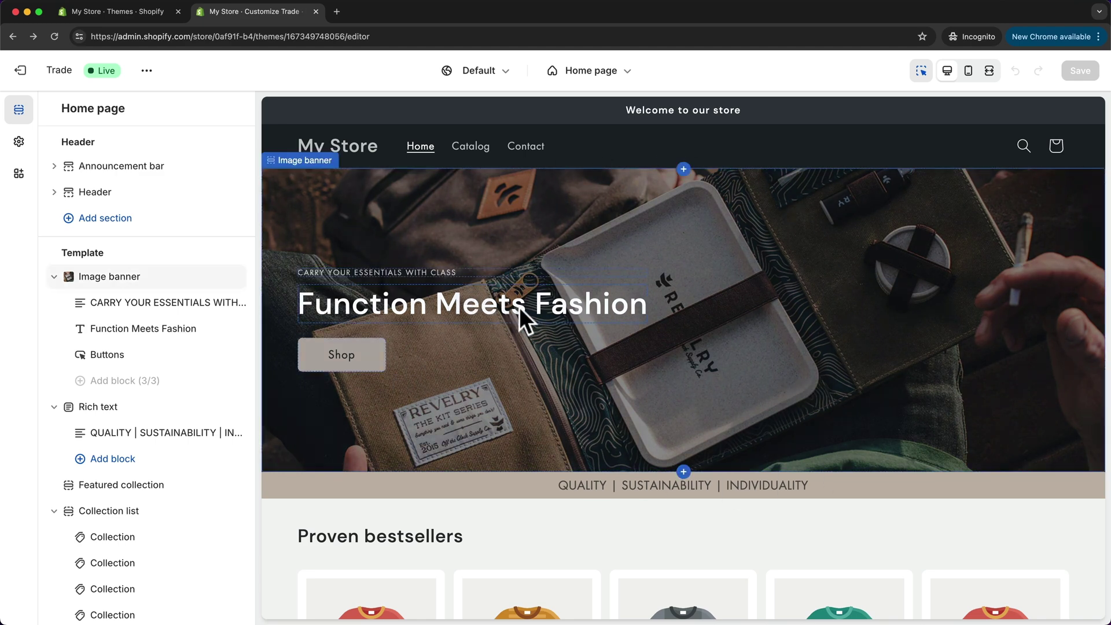
Step: Assign the New Arrivals collection to the home page's Featured collection section headed "Proven bestsellers"
{"action": "scroll", "coordinate": [521, 307], "scroll_direction": "down", "scroll_amount": 2}
{"action": "scroll", "coordinate": [522, 307], "scroll_direction": "down", "scroll_amount": 6}
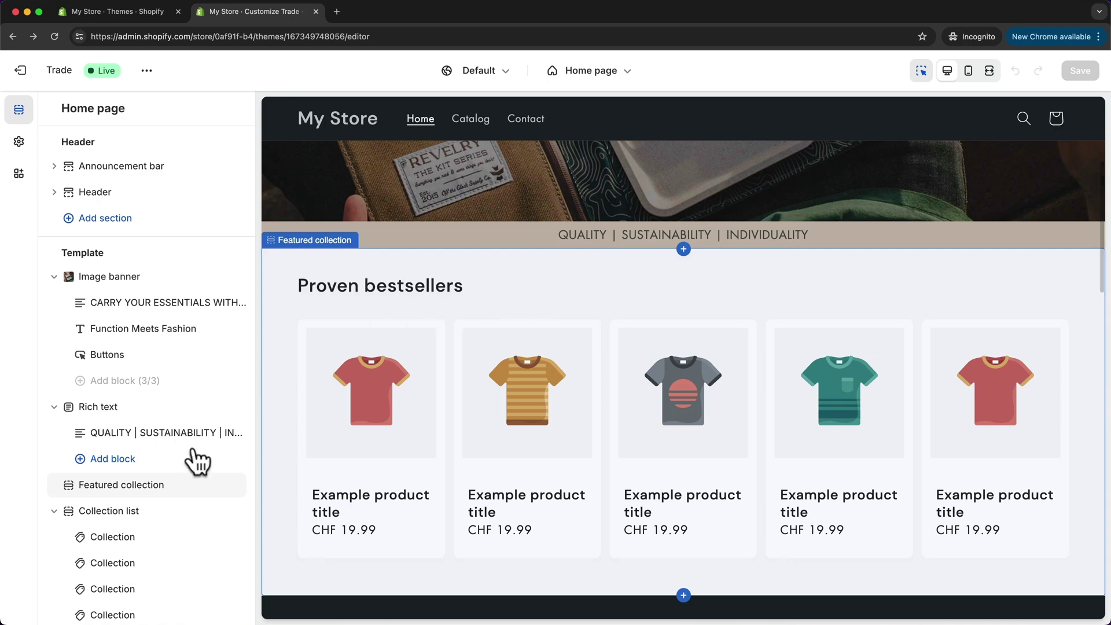
{"action": "left_click", "coordinate": [128, 486]}
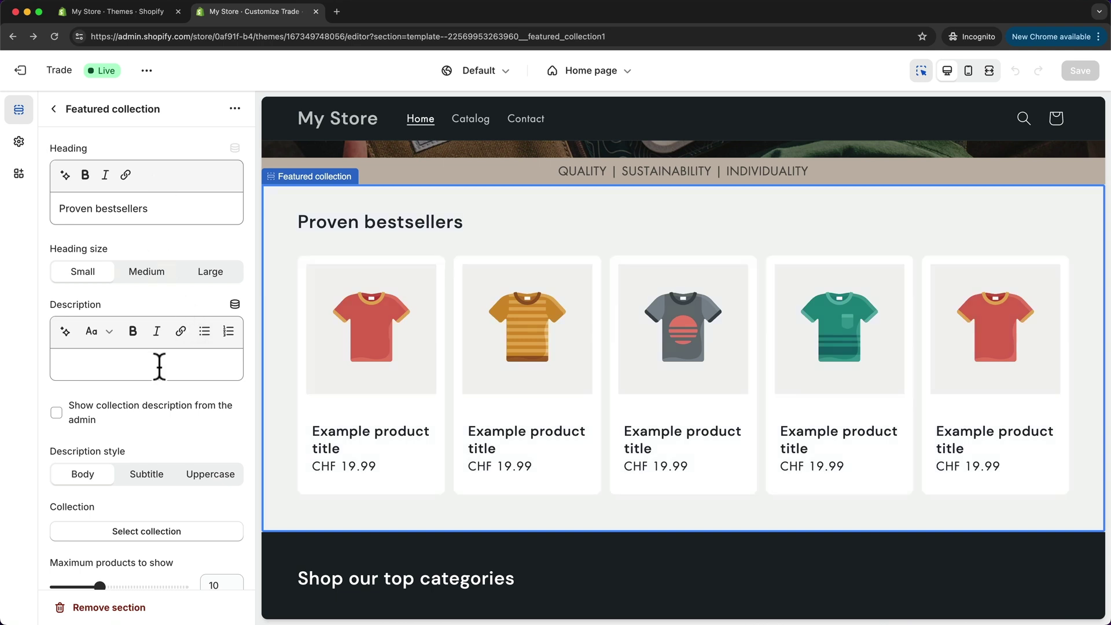
{"action": "scroll", "coordinate": [168, 307], "scroll_direction": "down", "scroll_amount": 5}
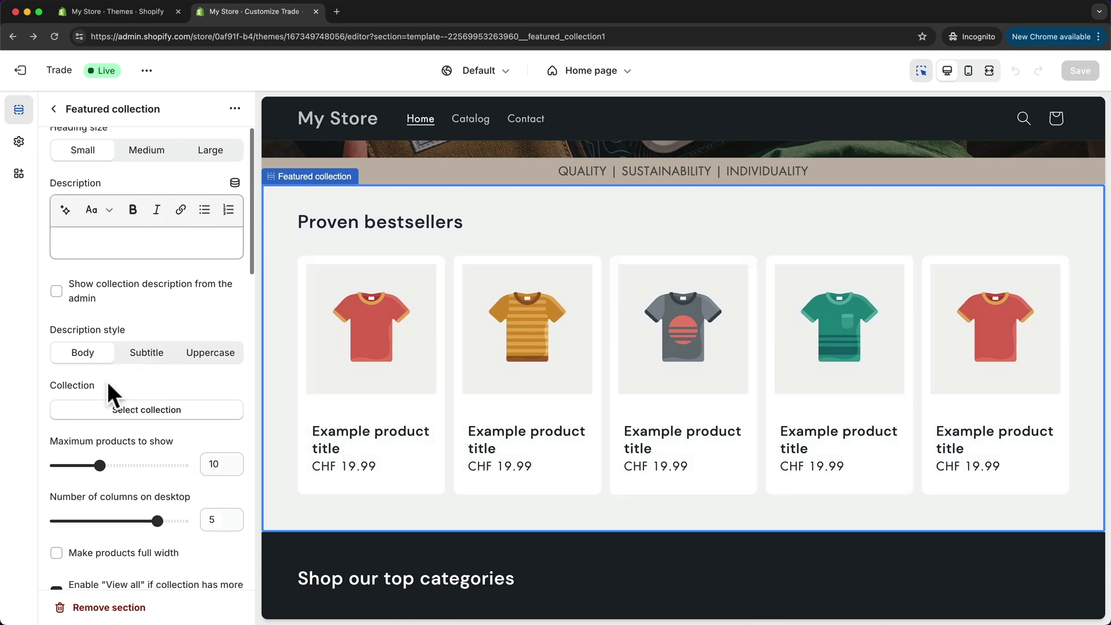
{"action": "left_click", "coordinate": [128, 398]}
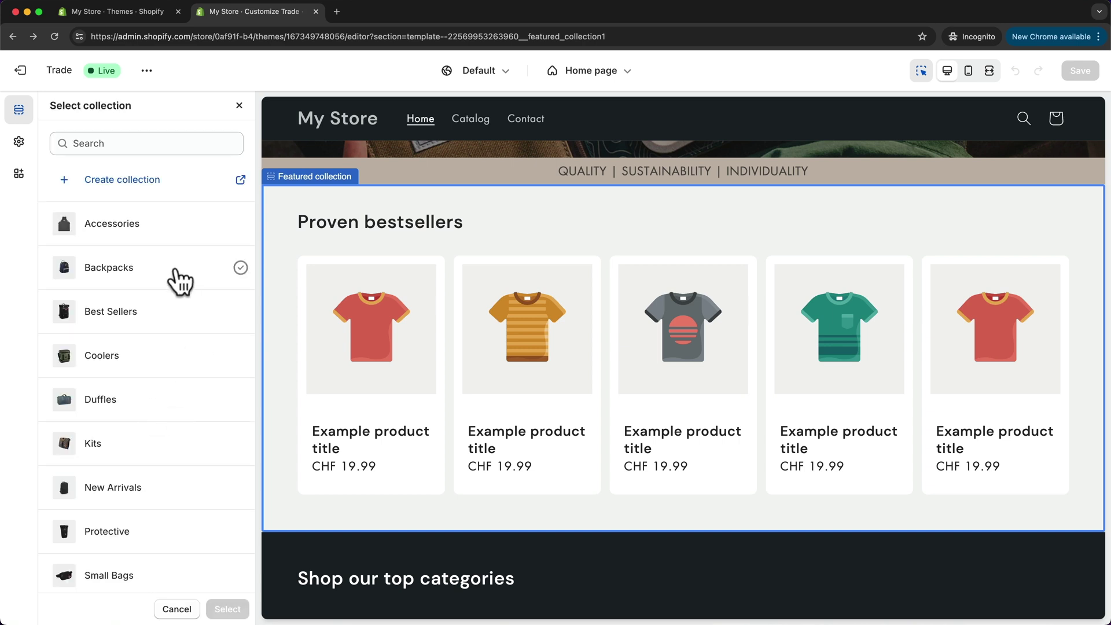
{"action": "left_click", "coordinate": [147, 492]}
{"action": "left_click", "coordinate": [228, 609]}
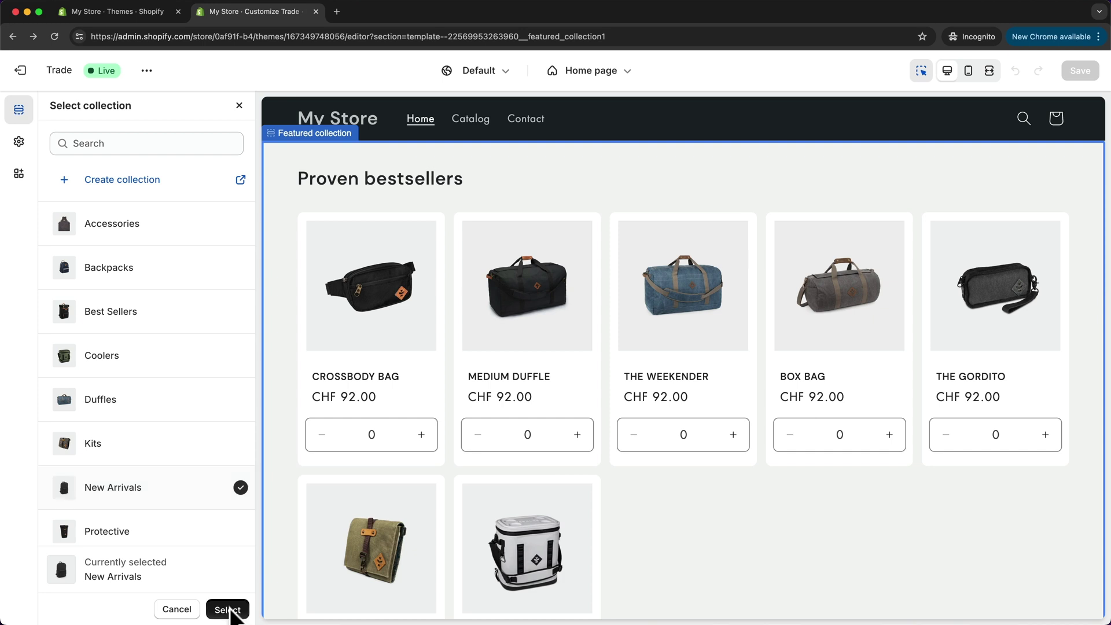